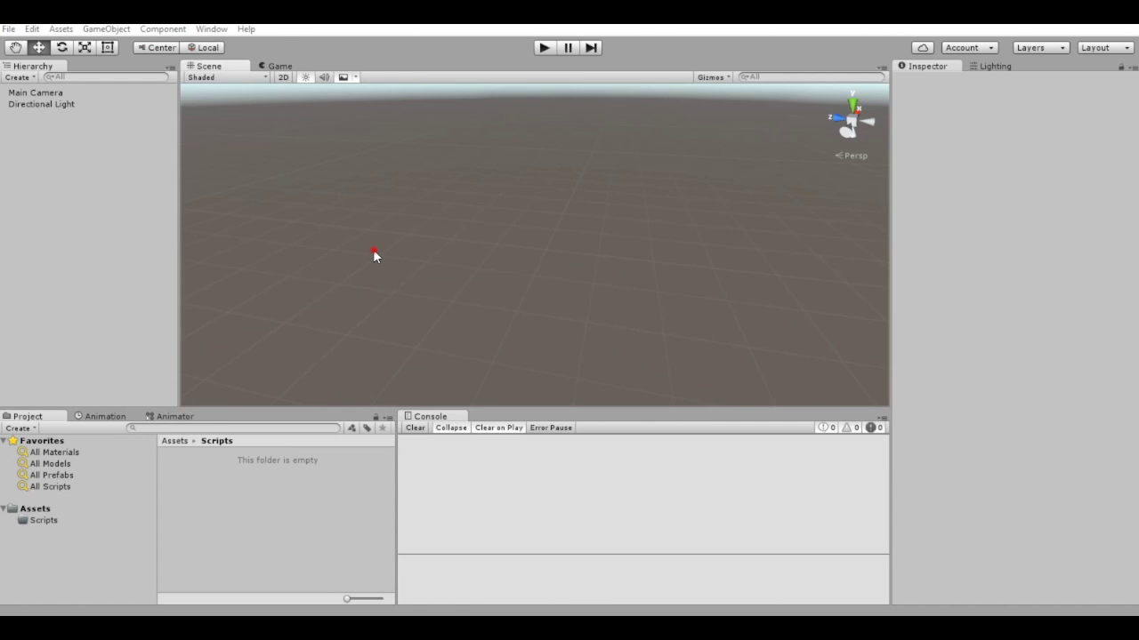
# - Add a Plane to the scene and set its position to 0, 0, 0
pyautogui.click(106, 28)
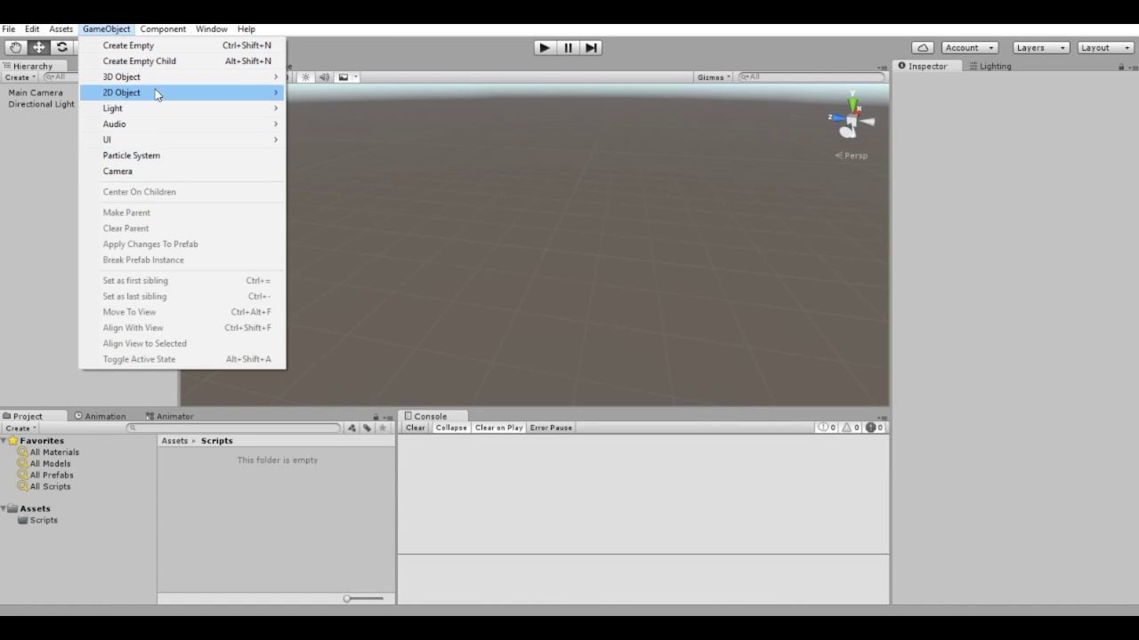
pyautogui.moveTo(157, 79)
pyautogui.click(350, 139)
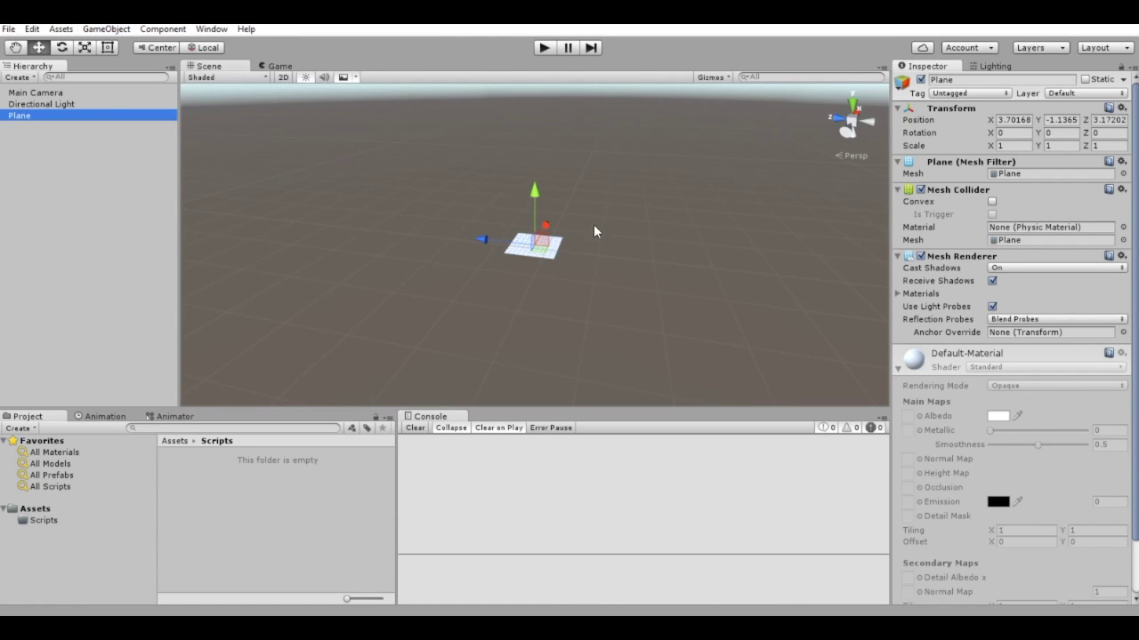
pyautogui.click(1021, 119)
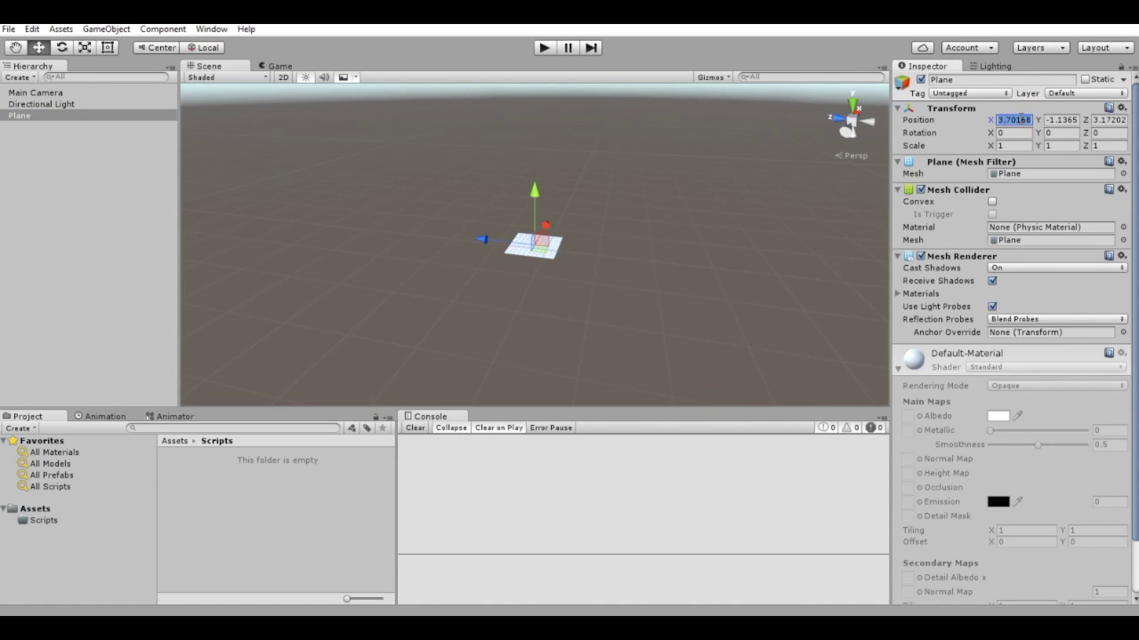
pyautogui.write('0')
pyautogui.press('Tab')
pyautogui.write('0')
pyautogui.press('Tab')
pyautogui.write('0')
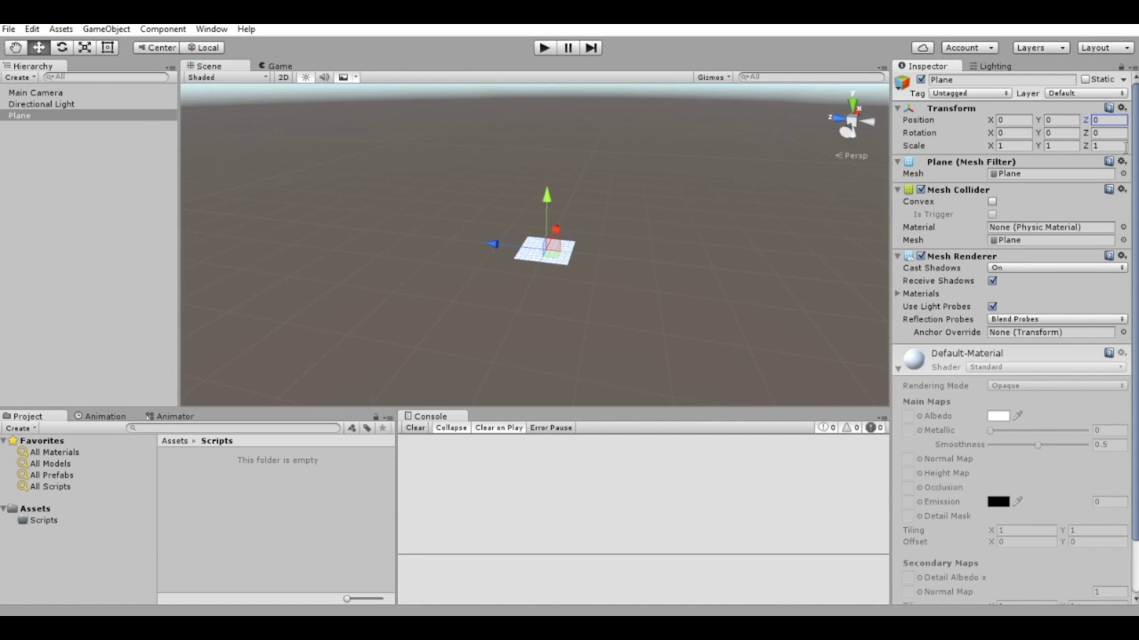
pyautogui.scroll(4, 716, 243)
pyautogui.moveTo(716, 258)
pyautogui.mouseDown(button='middle')
pyautogui.moveTo(637, 224)
pyautogui.moveTo(678, 268)
pyautogui.mouseUp(button='middle')
# - Scale the plane to 10 on X and Z
pyautogui.click(1009, 145)
pyautogui.write('10')
pyautogui.press('Tab')
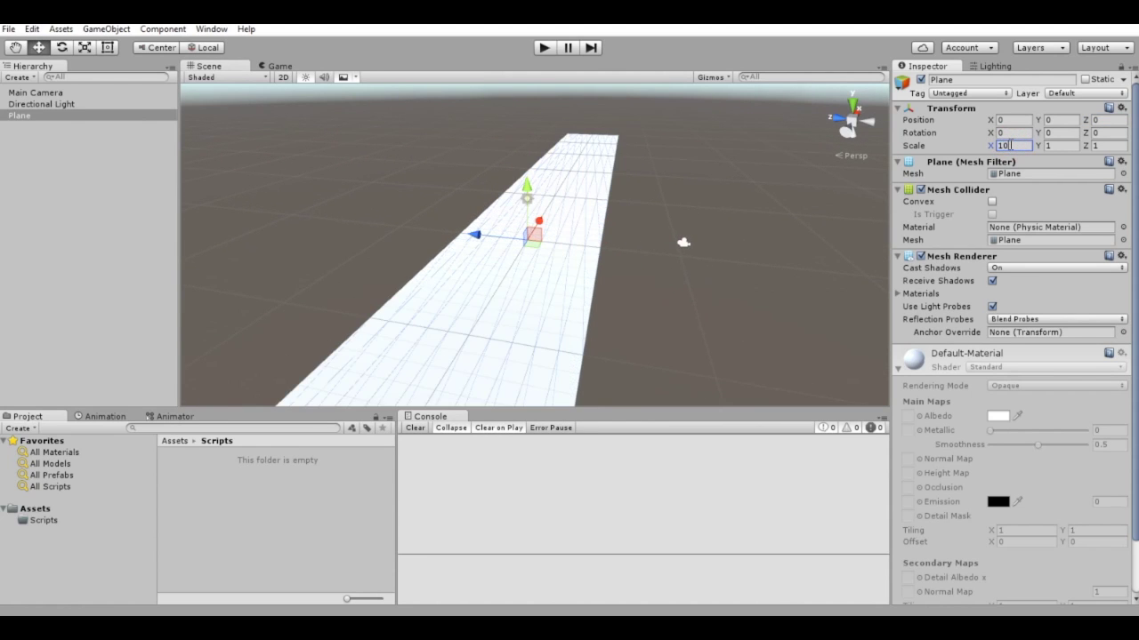
pyautogui.press('Tab')
pyautogui.write('10')
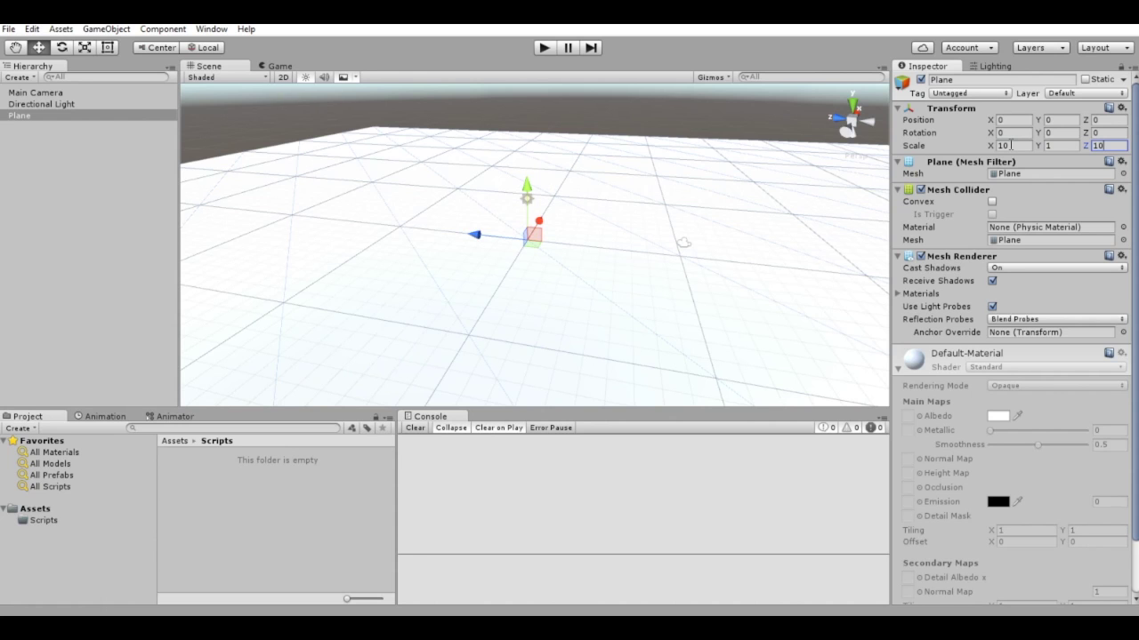
pyautogui.moveTo(553, 218)
pyautogui.keyDown('alt'); pyautogui.mouseDown()
pyautogui.moveTo(598, 208)
pyautogui.moveTo(643, 219)
pyautogui.moveTo(636, 244)
pyautogui.moveTo(628, 225)
pyautogui.moveTo(605, 234)
pyautogui.mouseUp(); pyautogui.keyUp('alt')
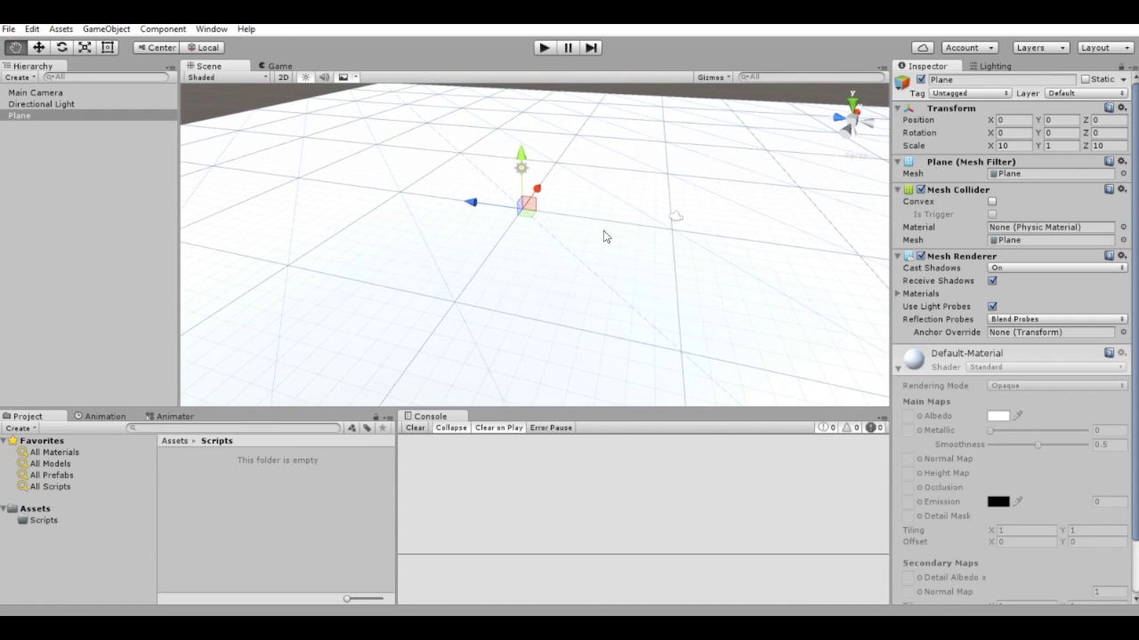
# - Create a Cube and set its Position to X 0, Y 0.5, Z 0
pyautogui.click(108, 31)
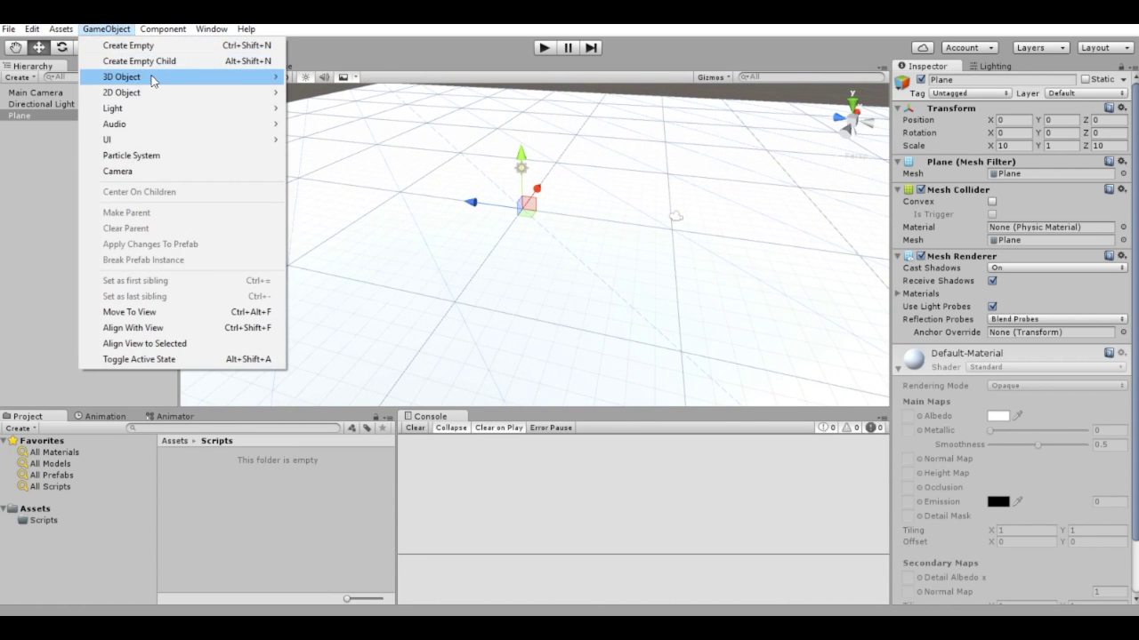
pyautogui.moveTo(151, 77)
pyautogui.click(329, 77)
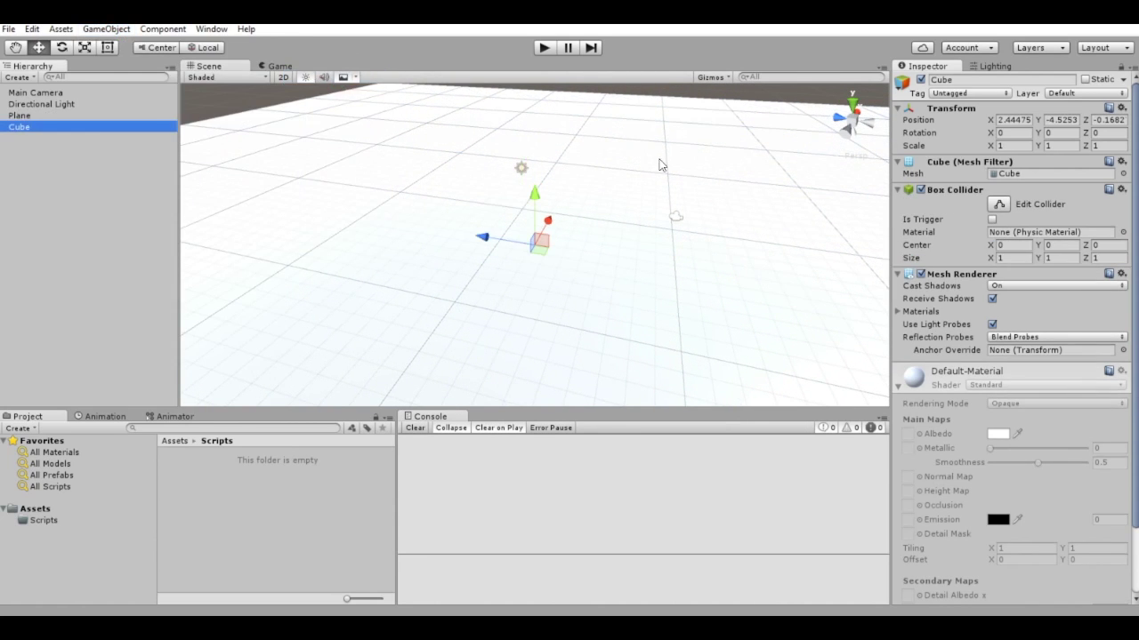
pyautogui.click(1014, 119)
pyautogui.write('0')
pyautogui.press('Tab')
pyautogui.write('0.5')
pyautogui.press('Tab')
pyautogui.write('0')
pyautogui.moveTo(691, 234)
pyautogui.keyDown('alt'); pyautogui.mouseDown()
pyautogui.moveTo(699, 262)
pyautogui.moveTo(513, 282)
pyautogui.moveTo(597, 247)
pyautogui.mouseUp(); pyautogui.keyUp('alt')
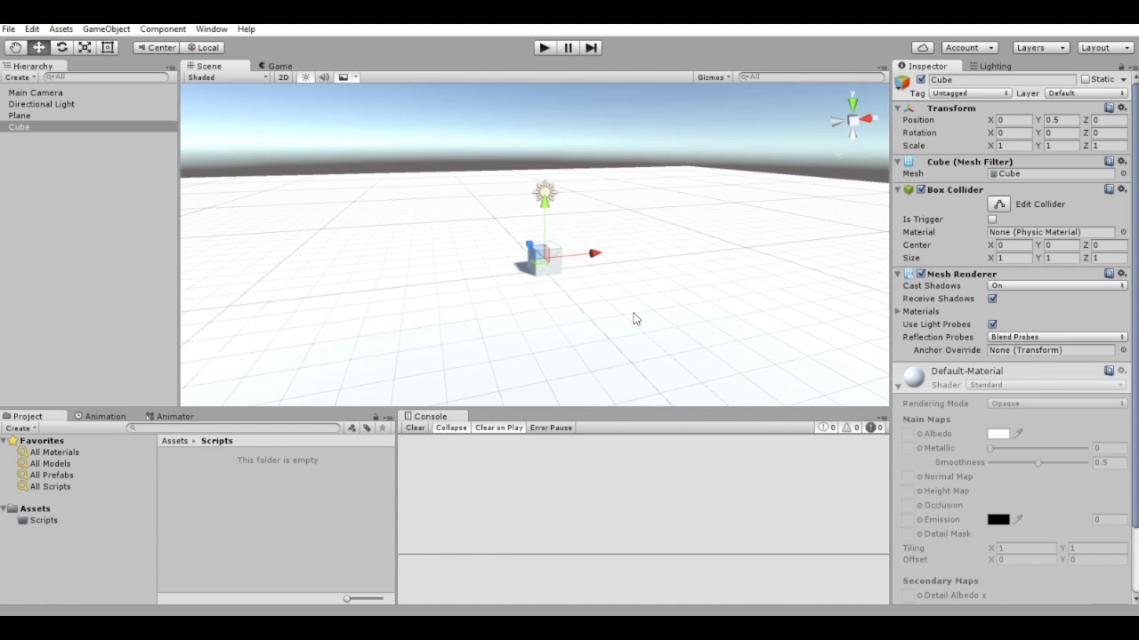
# - Select the Directional Light and frame it together with the cube in the Scene view
pyautogui.click(52, 104)
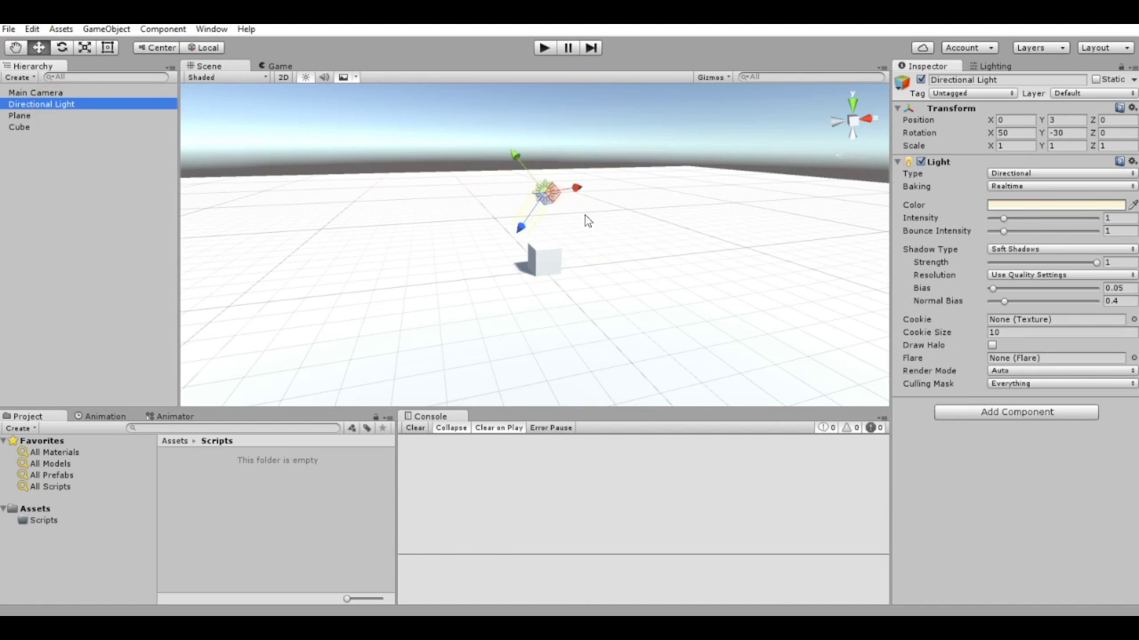
pyautogui.keyDown('alt'); pyautogui.moveTo(605, 219); pyautogui.dragTo(538, 232); pyautogui.keyUp('alt')
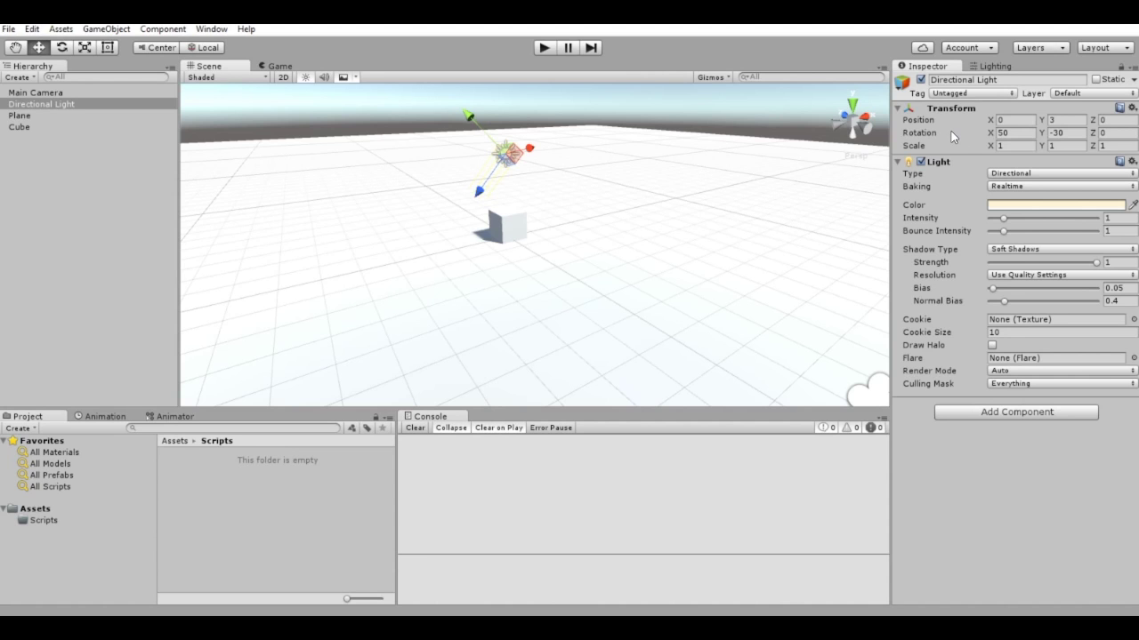
pyautogui.press('f')
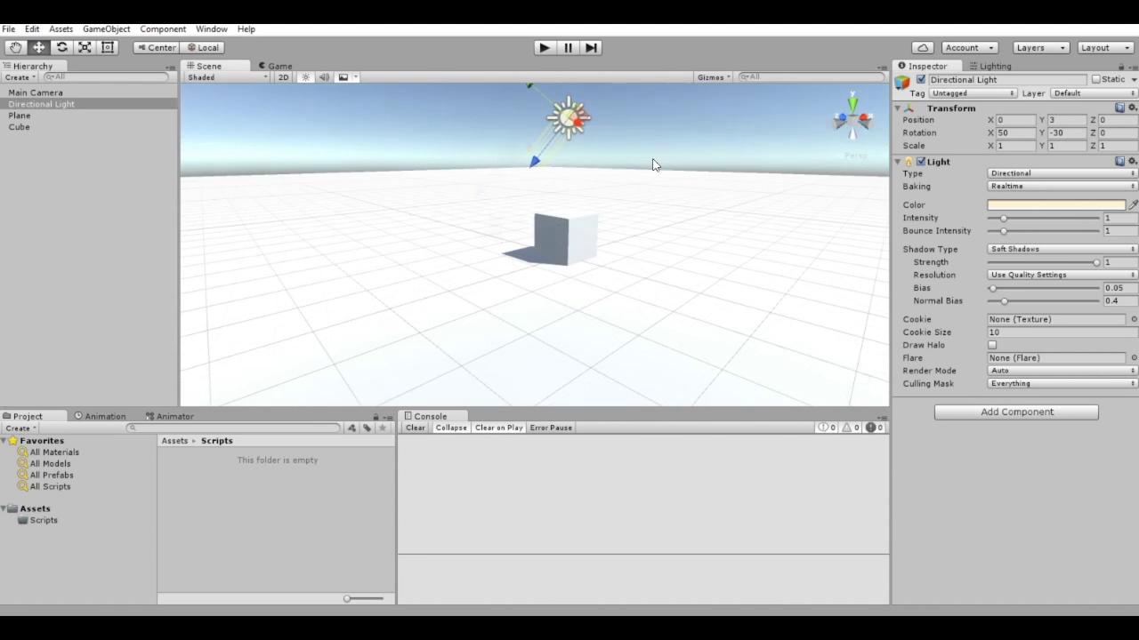
pyautogui.click(1070, 175)
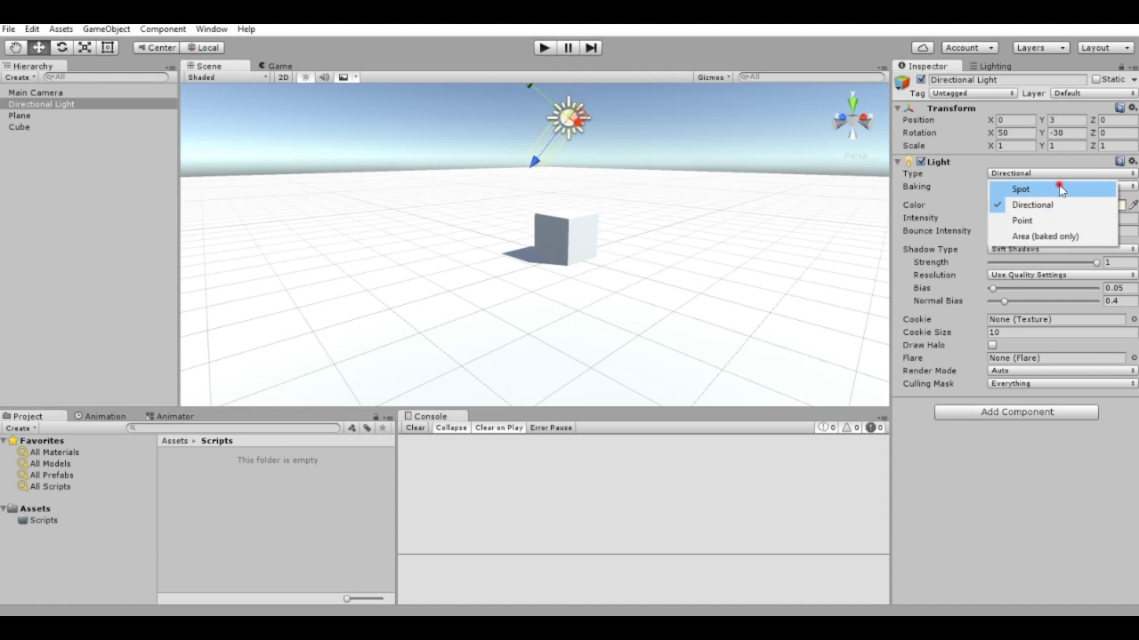
# - Change the light type to Spot and move the light above the cube
pyautogui.click(1059, 190)
pyautogui.moveTo(661, 178)
pyautogui.keyDown('alt'); pyautogui.mouseDown()
pyautogui.moveTo(569, 253)
pyautogui.moveTo(585, 246)
pyautogui.mouseUp(); pyautogui.keyUp('alt')
pyautogui.scroll(2, 470, 287)
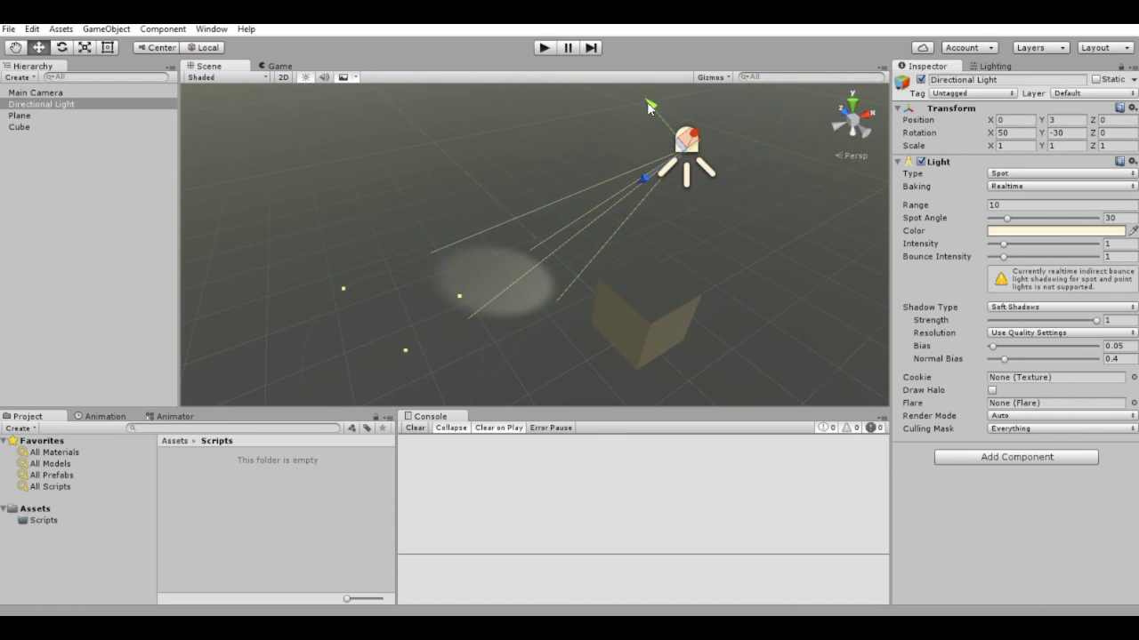
pyautogui.moveTo(648, 107); pyautogui.dragTo(711, 272)
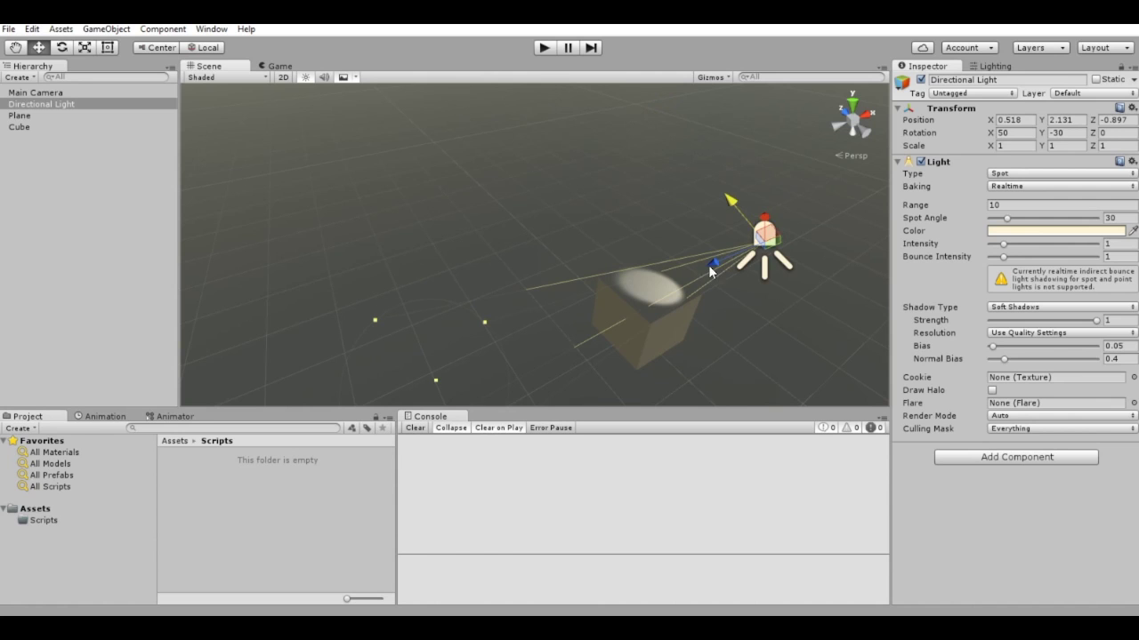
pyautogui.moveTo(711, 272); pyautogui.dragTo(867, 204)
pyautogui.moveTo(794, 230); pyautogui.dragTo(868, 214)
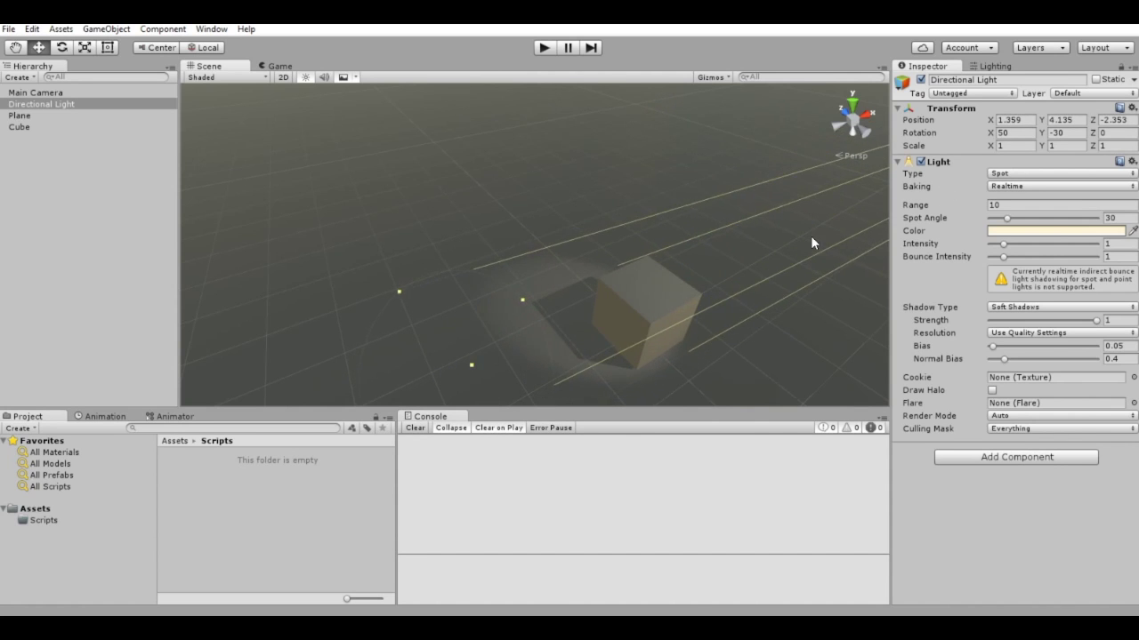
pyautogui.moveTo(868, 215); pyautogui.dragTo(652, 223, button='middle')
pyautogui.moveTo(555, 241)
pyautogui.keyDown('alt'); pyautogui.mouseDown()
pyautogui.moveTo(682, 135)
pyautogui.moveTo(694, 186)
pyautogui.mouseUp(); pyautogui.keyUp('alt')
pyautogui.moveTo(744, 157)
pyautogui.mouseDown()
pyautogui.moveTo(672, 101)
pyautogui.moveTo(735, 166)
pyautogui.mouseUp()
pyautogui.keyDown('alt'); pyautogui.moveTo(634, 258); pyautogui.dragTo(683, 187); pyautogui.keyUp('alt')
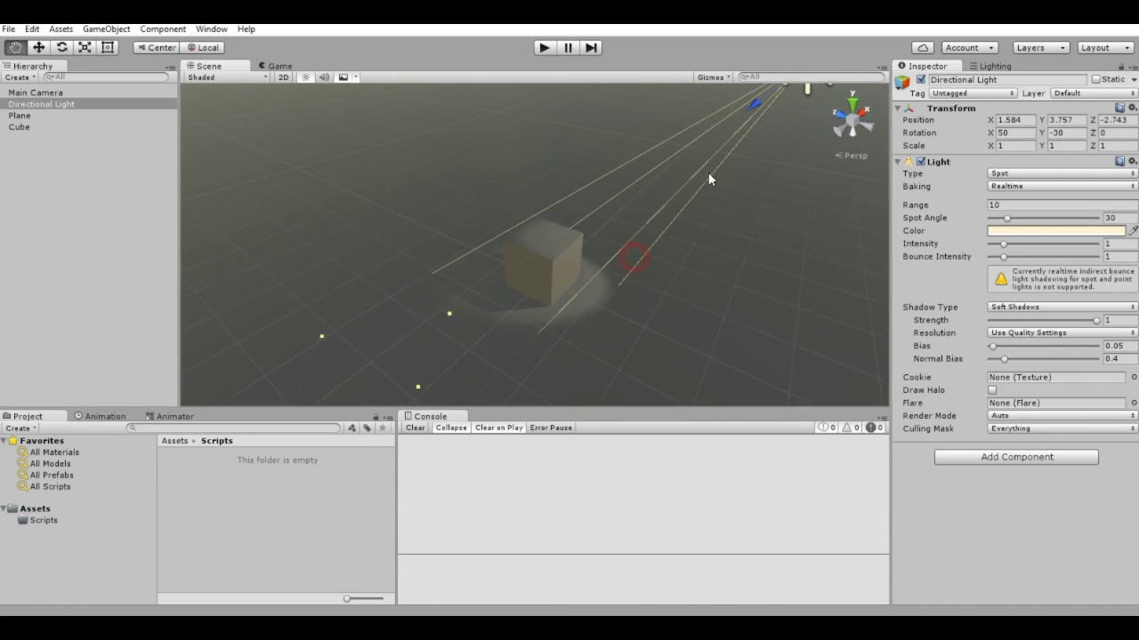
pyautogui.moveTo(761, 105); pyautogui.dragTo(722, 124)
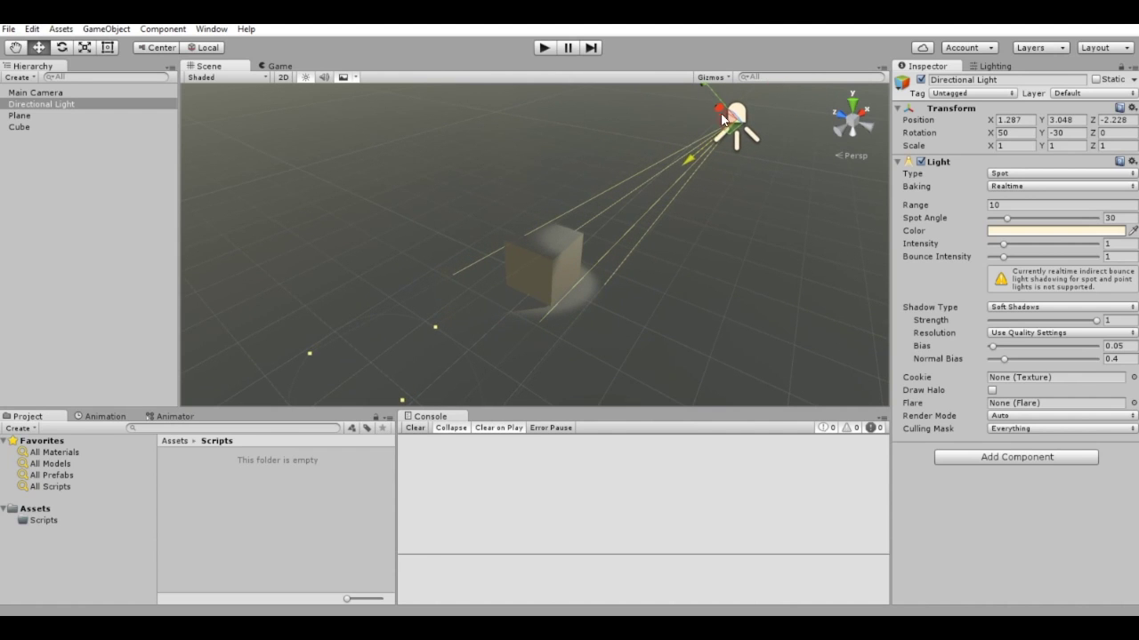
pyautogui.moveTo(707, 85); pyautogui.dragTo(694, 77)
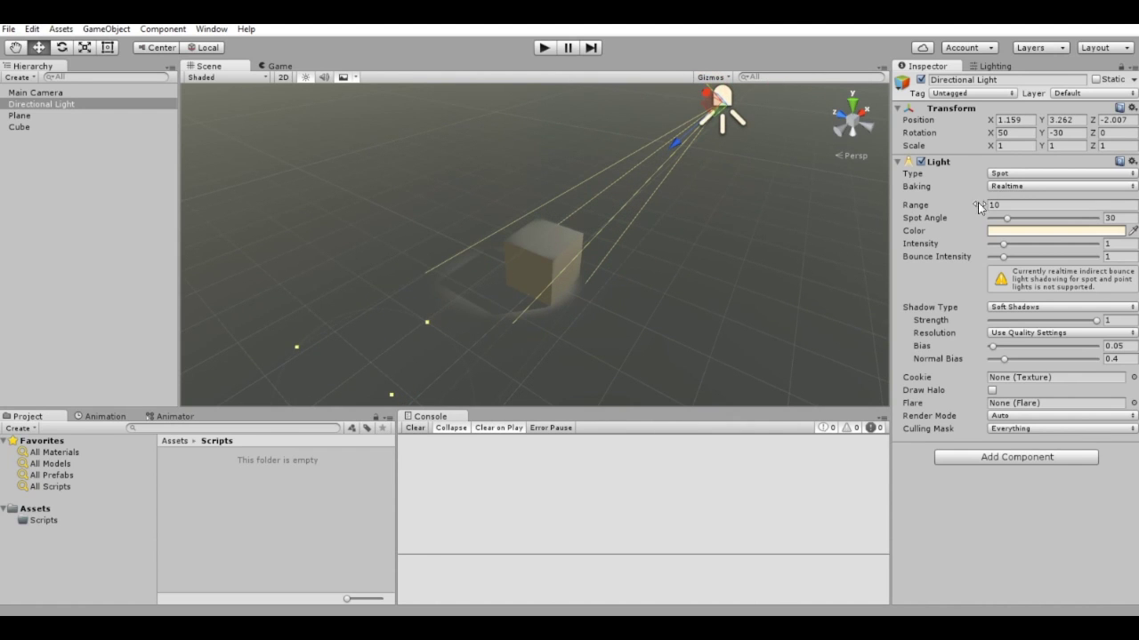
# - Tune the spot light's Range down to 15.1 and settle its distance from the cube
pyautogui.moveTo(936, 210); pyautogui.dragTo(970, 204)
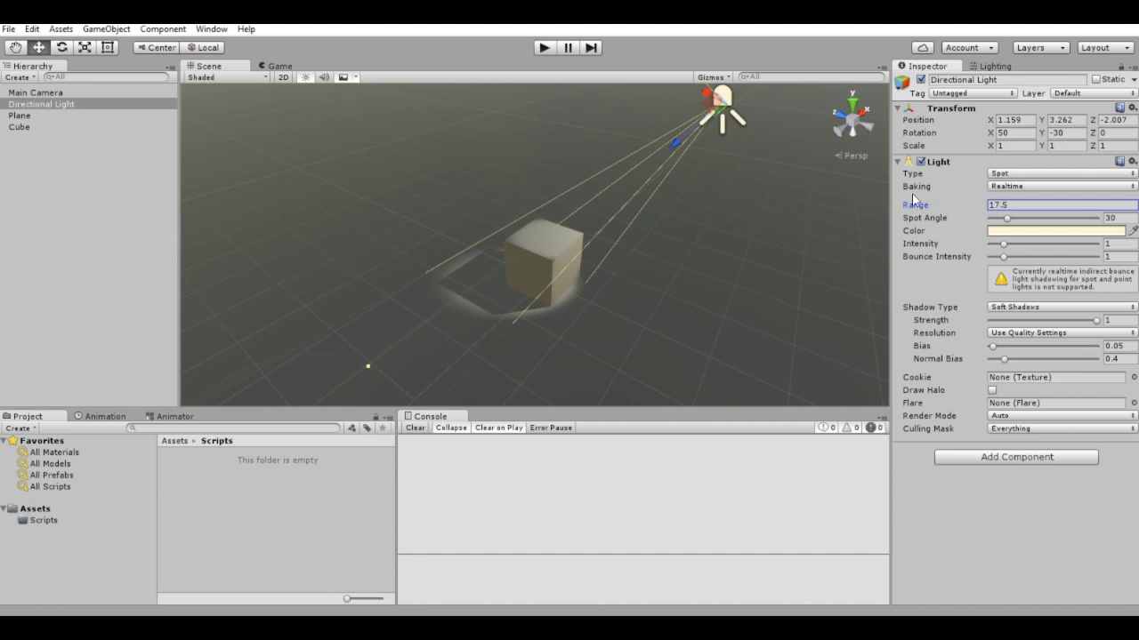
pyautogui.moveTo(657, 155); pyautogui.dragTo(1010, 145)
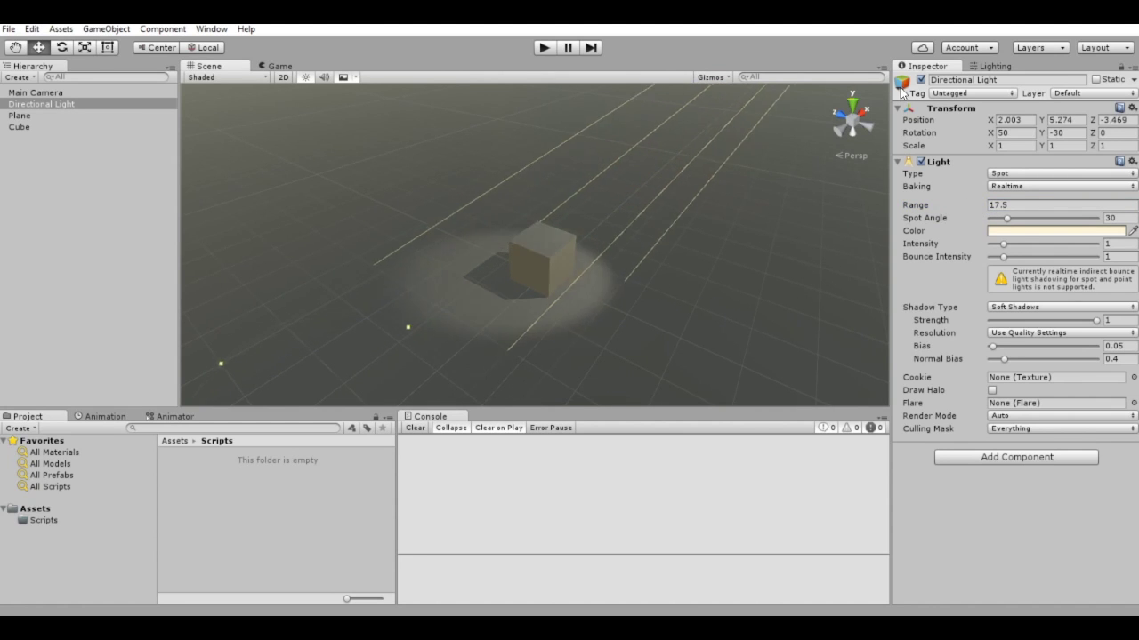
pyautogui.moveTo(942, 209)
pyautogui.mouseDown()
pyautogui.moveTo(916, 209)
pyautogui.moveTo(1042, 222)
pyautogui.mouseUp()
pyautogui.scroll(-3, 751, 193)
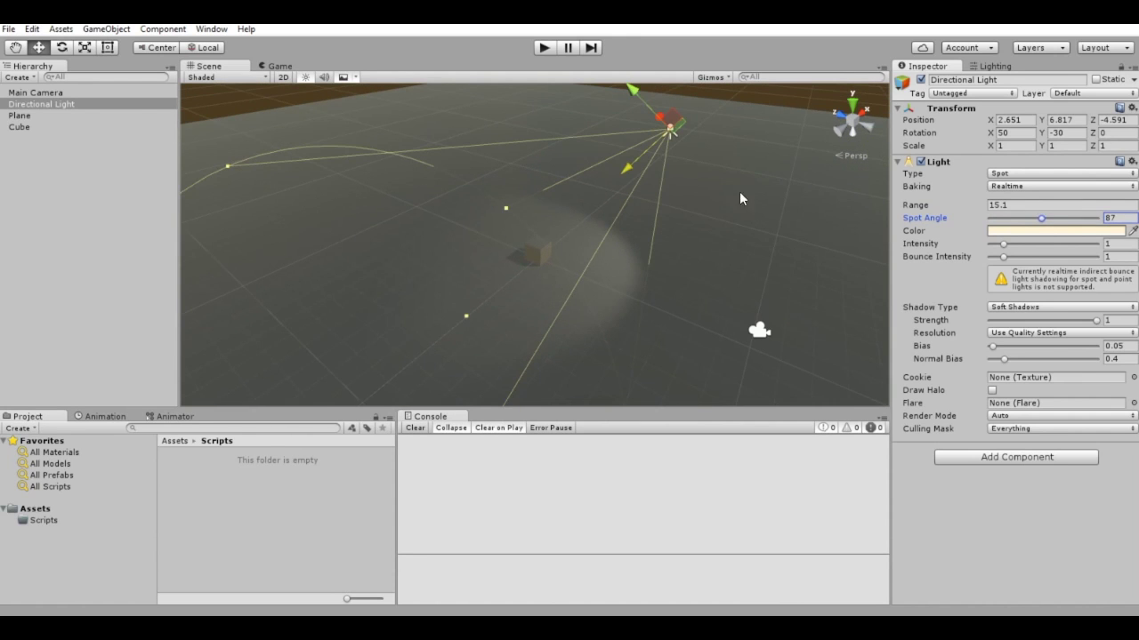
pyautogui.moveTo(630, 172); pyautogui.dragTo(548, 218)
# - Switch the light to a Point light and lower it to a height of 0.7
pyautogui.click(1058, 173)
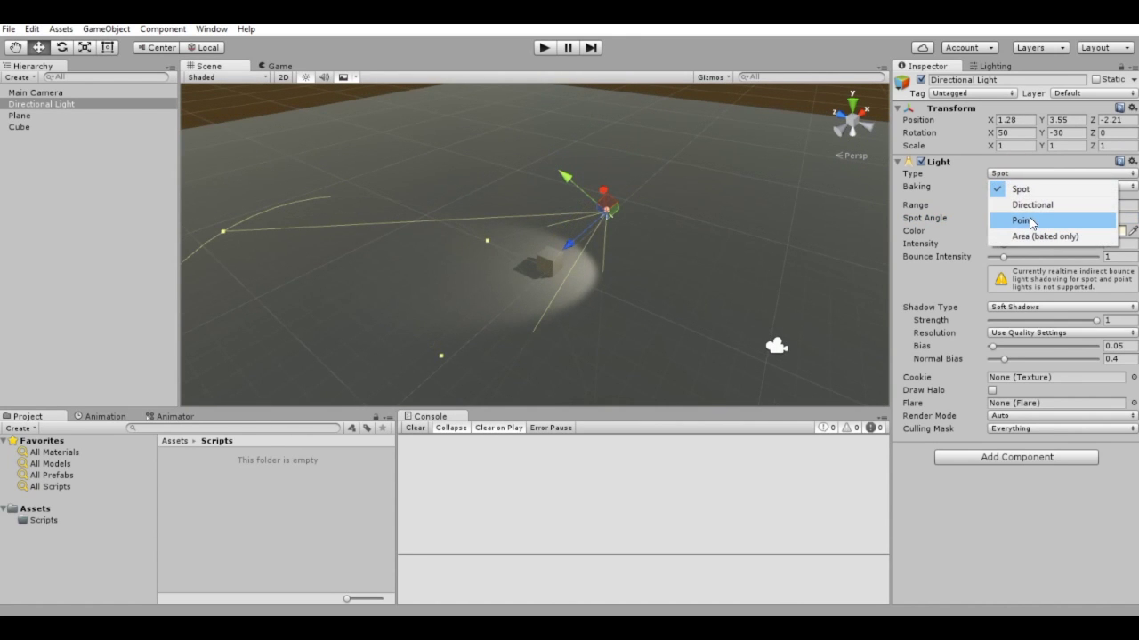
pyautogui.click(1038, 221)
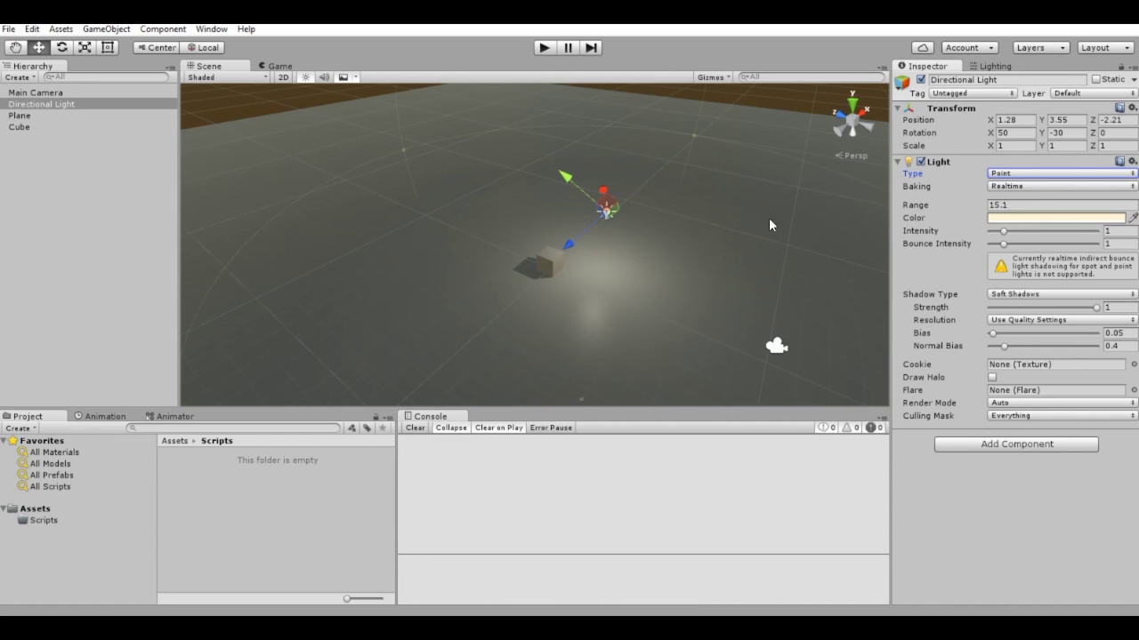
pyautogui.moveTo(768, 218); pyautogui.dragTo(683, 205, button='middle')
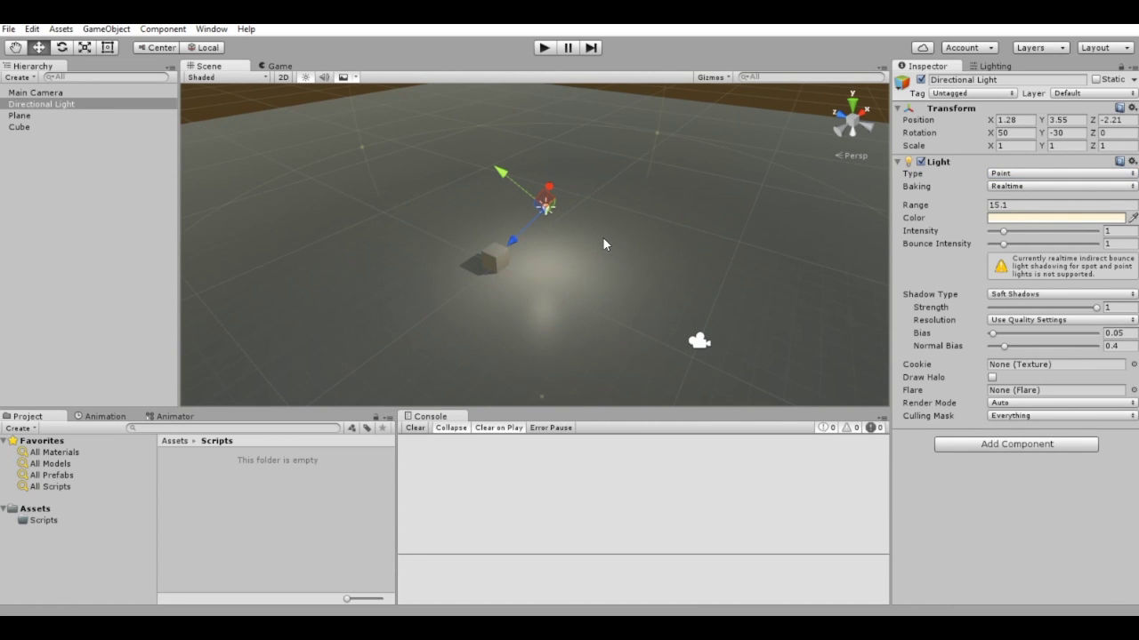
pyautogui.keyDown('alt'); pyautogui.moveTo(575, 234); pyautogui.dragTo(560, 258); pyautogui.keyUp('alt')
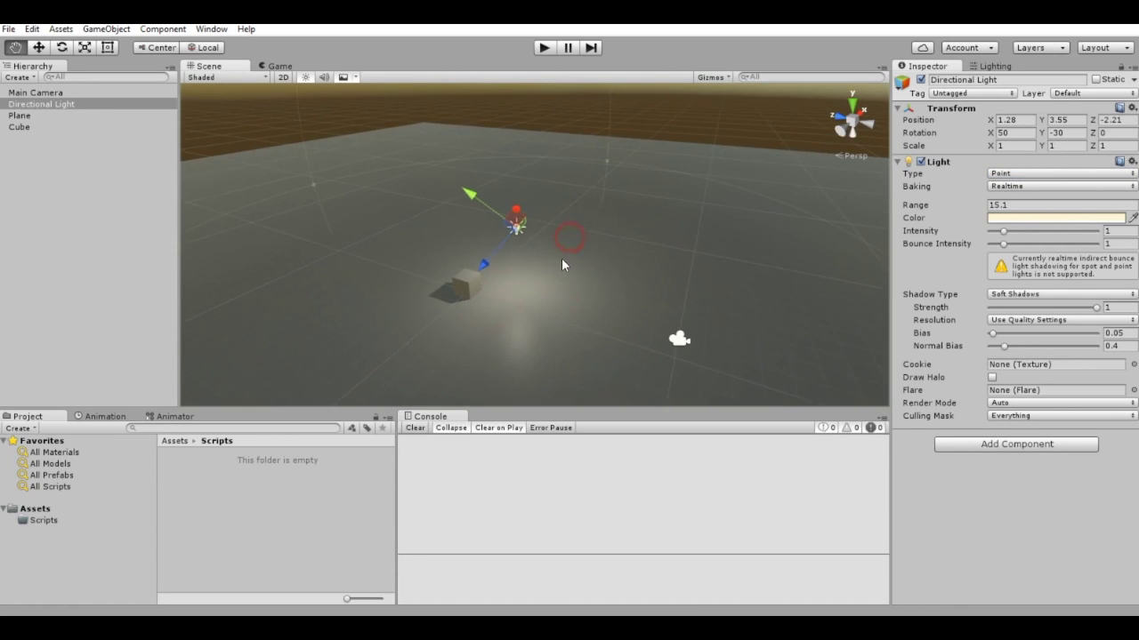
pyautogui.scroll(3, 561, 260)
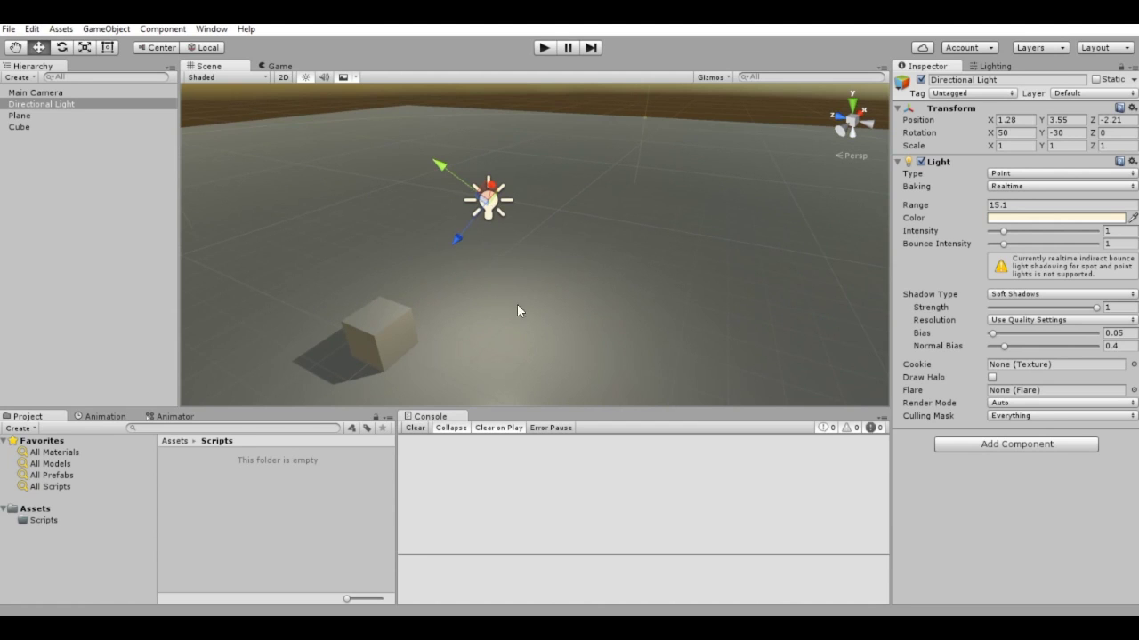
pyautogui.moveTo(515, 304); pyautogui.dragTo(546, 272, button='middle')
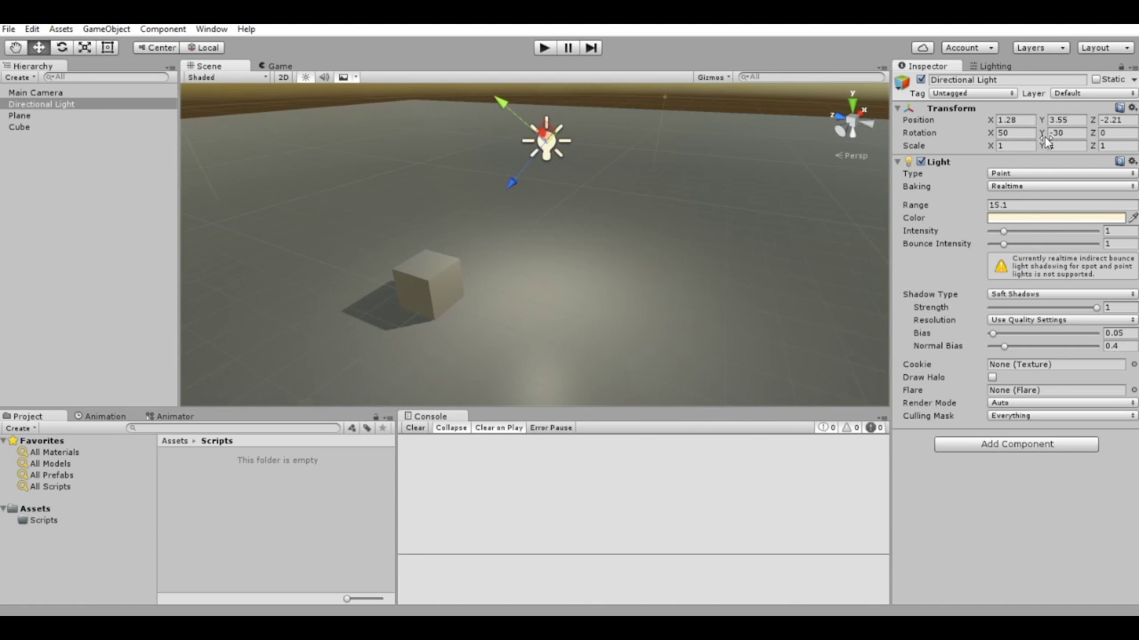
pyautogui.moveTo(1050, 125); pyautogui.dragTo(1018, 135)
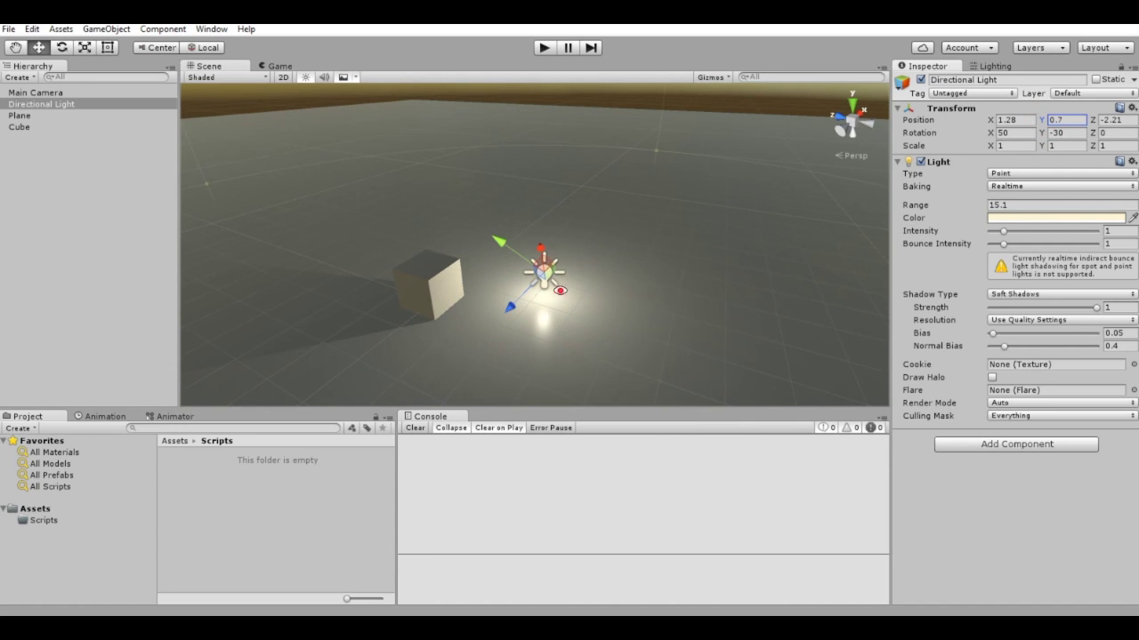
# - Raise the point light's intensity to 1.64
pyautogui.keyDown('alt'); pyautogui.moveTo(553, 265); pyautogui.dragTo(556, 240); pyautogui.keyUp('alt')
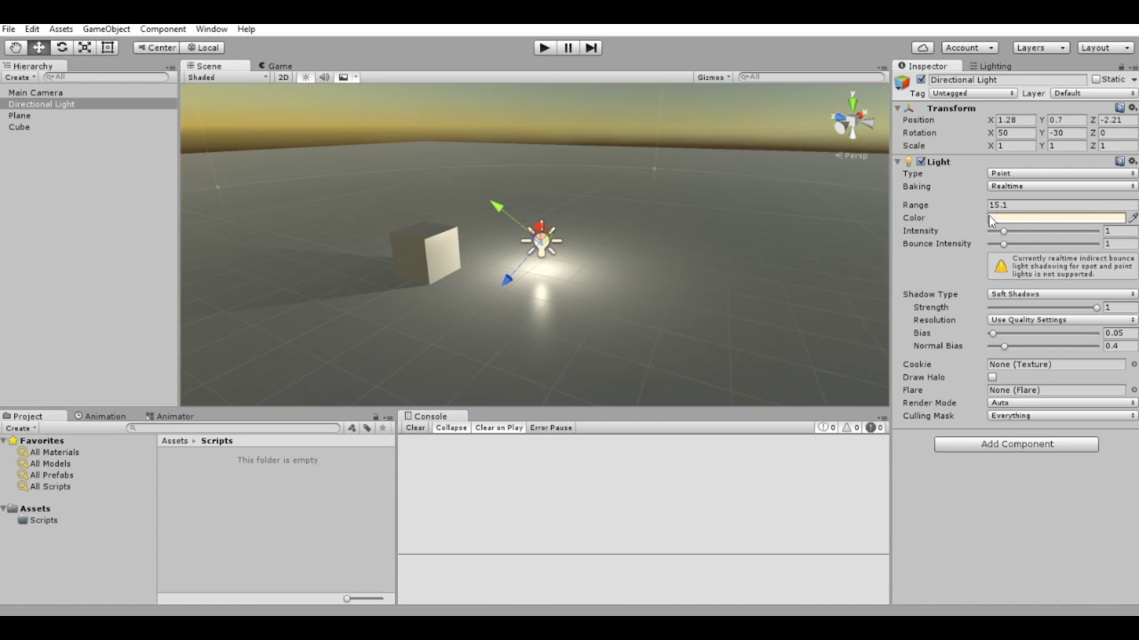
pyautogui.moveTo(1004, 232)
pyautogui.mouseDown()
pyautogui.moveTo(1055, 232)
pyautogui.moveTo(1013, 234)
pyautogui.mouseUp()
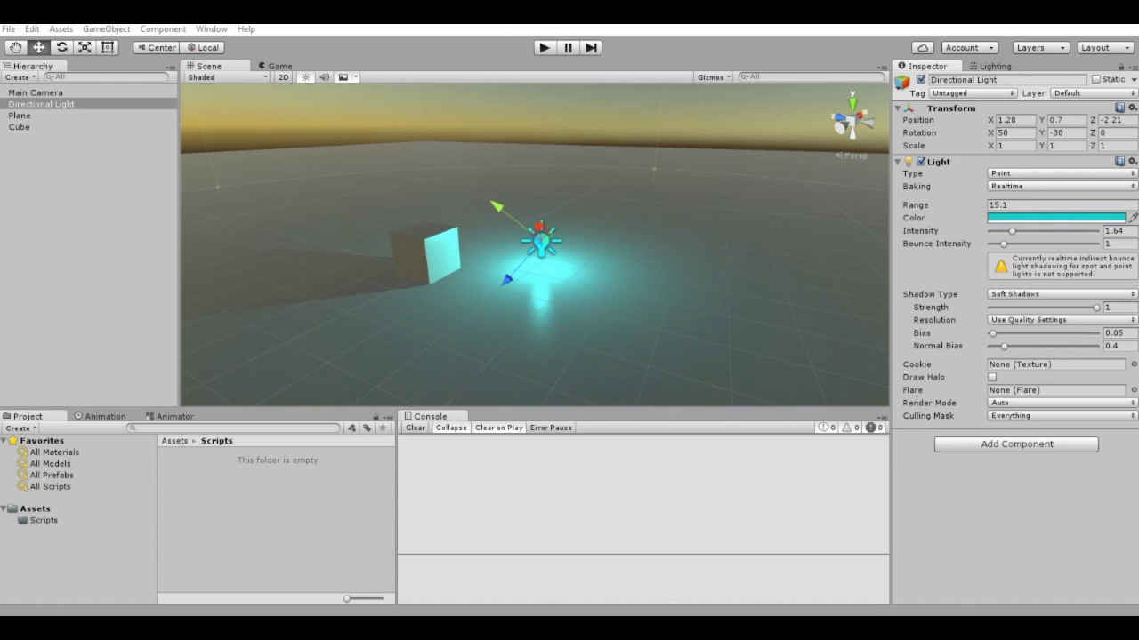
pyautogui.click(1016, 173)
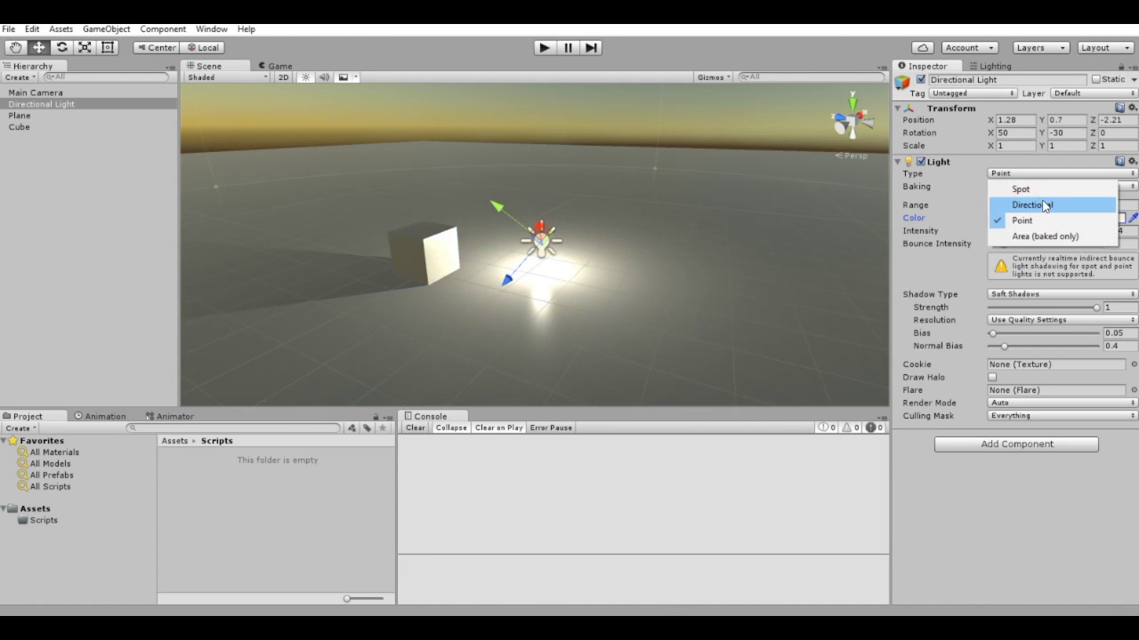
# - Make the light Directional with intensity 1 and move it to 2.55, 2.5, -4.42
pyautogui.click(1032, 204)
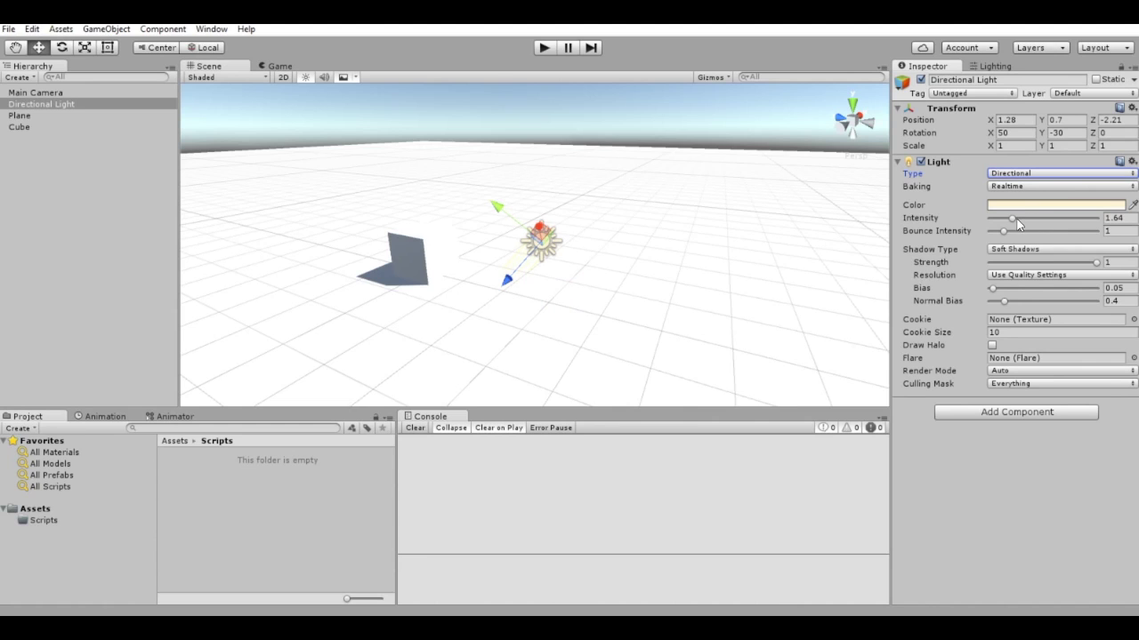
pyautogui.click(1108, 218)
pyautogui.write('1')
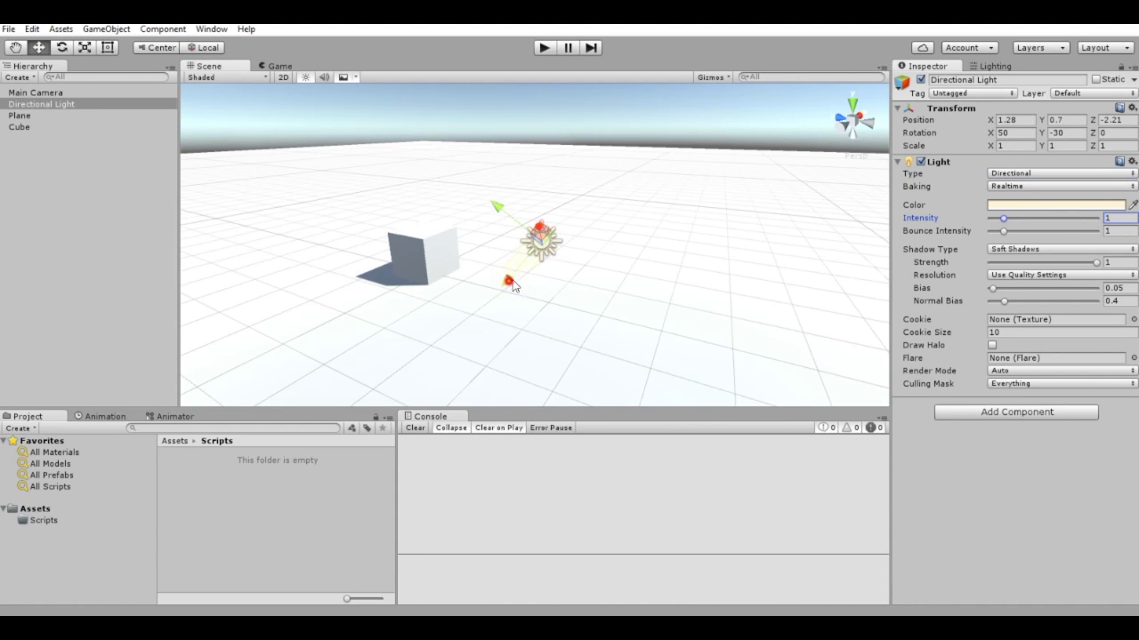
pyautogui.moveTo(515, 287); pyautogui.dragTo(656, 240)
pyautogui.scroll(-2, 654, 230)
pyautogui.scroll(-1, 653, 230)
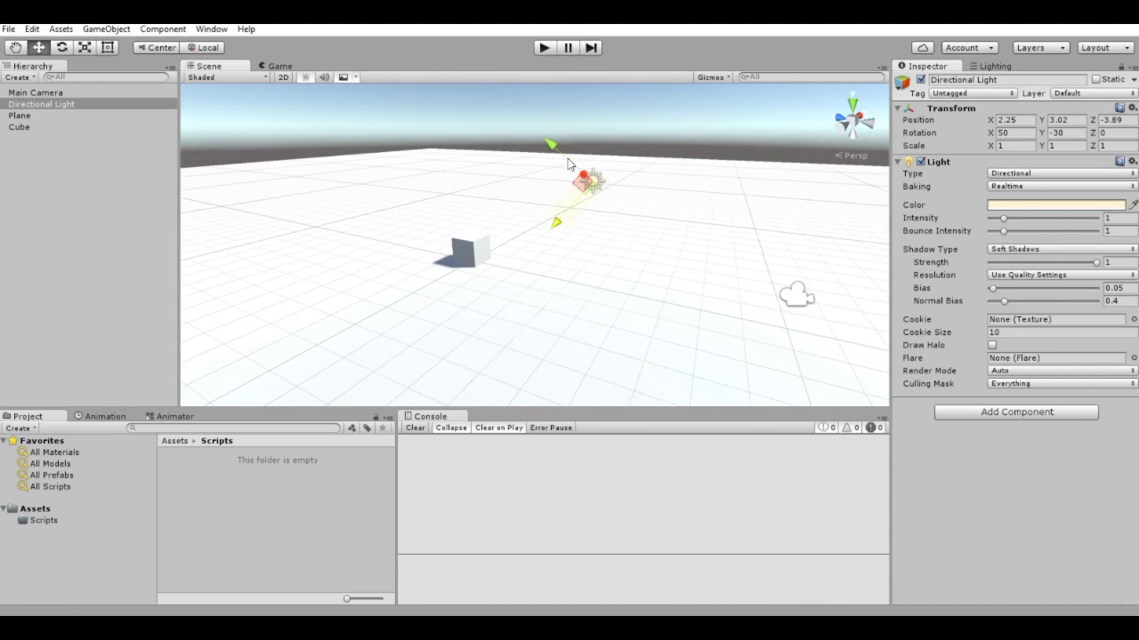
pyautogui.moveTo(585, 185)
pyautogui.mouseDown()
pyautogui.moveTo(659, 248)
pyautogui.moveTo(522, 120)
pyautogui.moveTo(543, 178)
pyautogui.mouseUp()
pyautogui.scroll(-1, 605, 201)
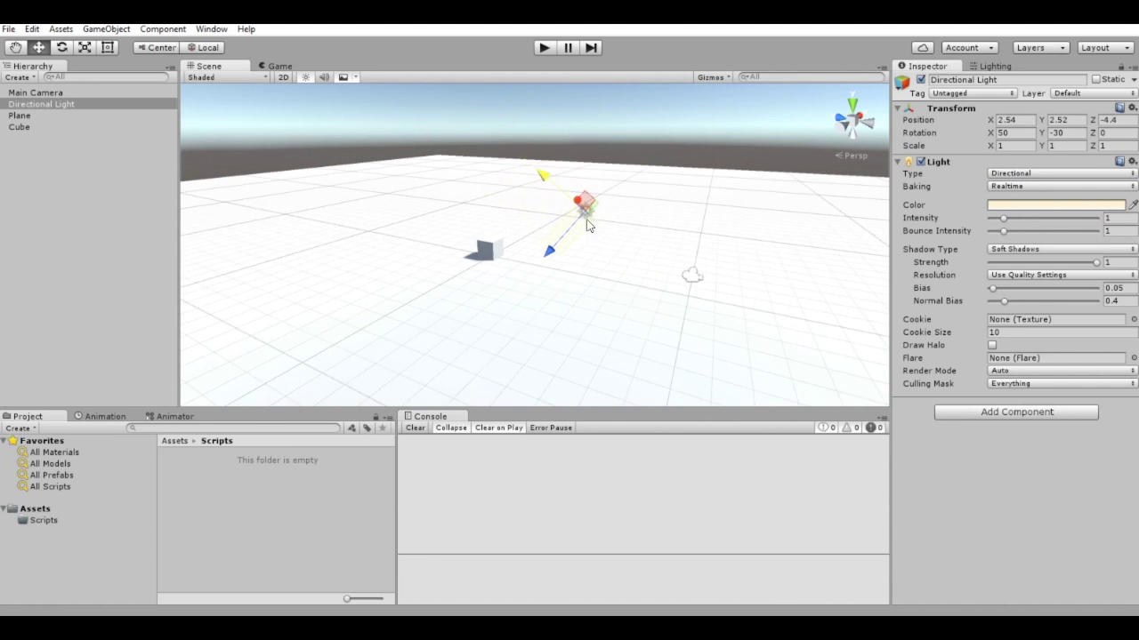
pyautogui.keyDown('alt'); pyautogui.moveTo(521, 228); pyautogui.dragTo(523, 294); pyautogui.keyUp('alt')
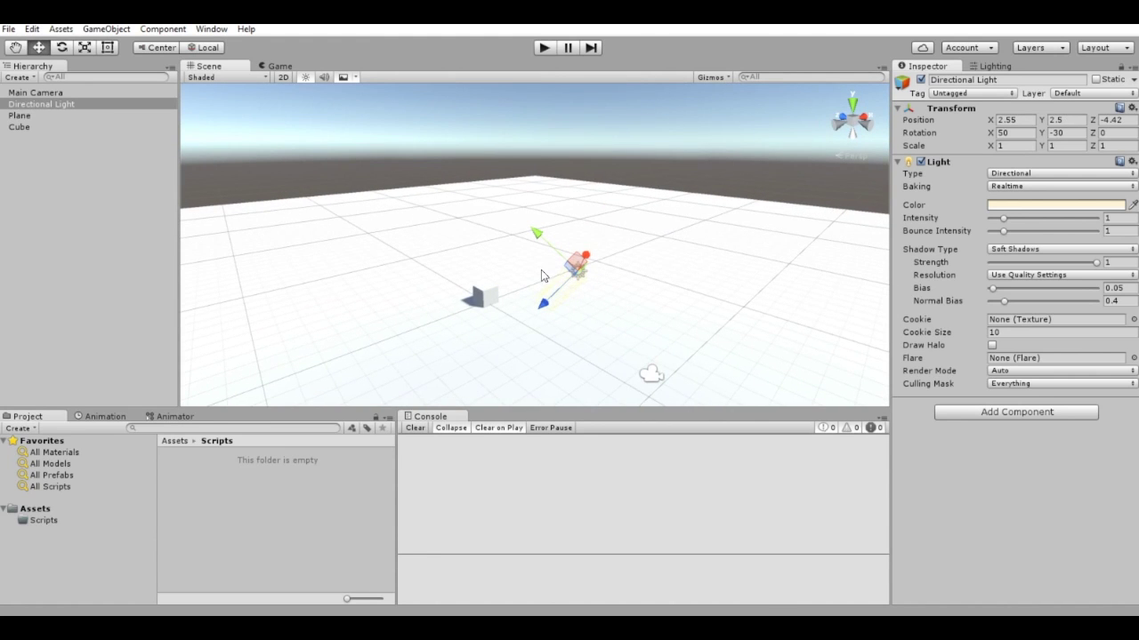
pyautogui.keyDown('alt'); pyautogui.moveTo(510, 297); pyautogui.dragTo(495, 255); pyautogui.keyUp('alt')
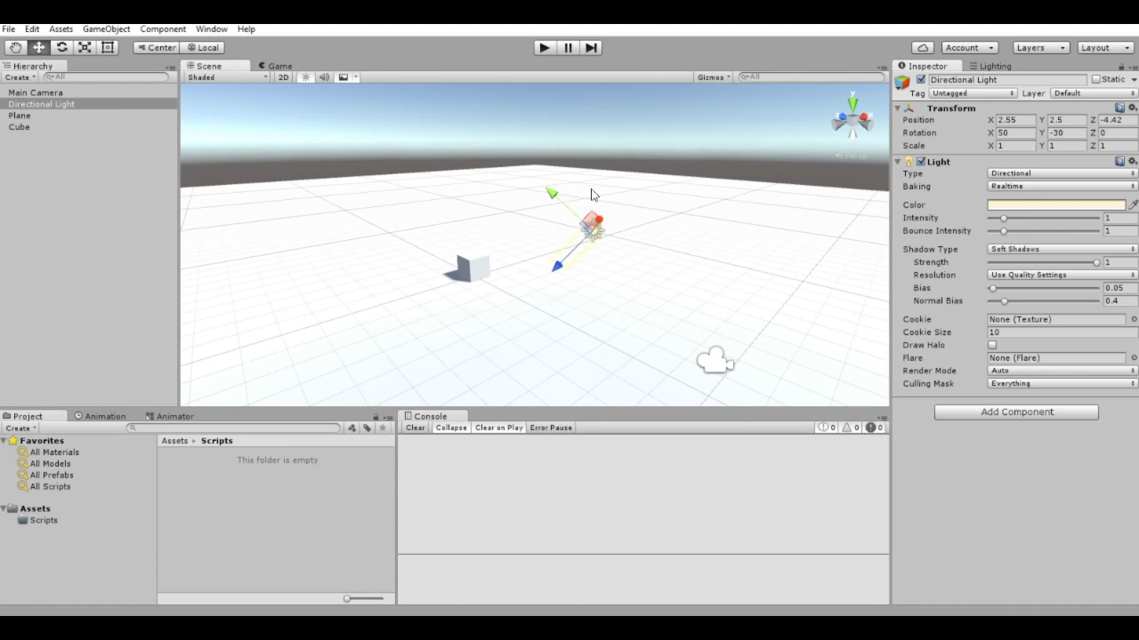
# - Tilt the light to X rotation 25 and test the scene in Play mode
pyautogui.moveTo(1046, 140)
pyautogui.mouseDown()
pyautogui.moveTo(847, 138)
pyautogui.moveTo(732, 117)
pyautogui.mouseUp()
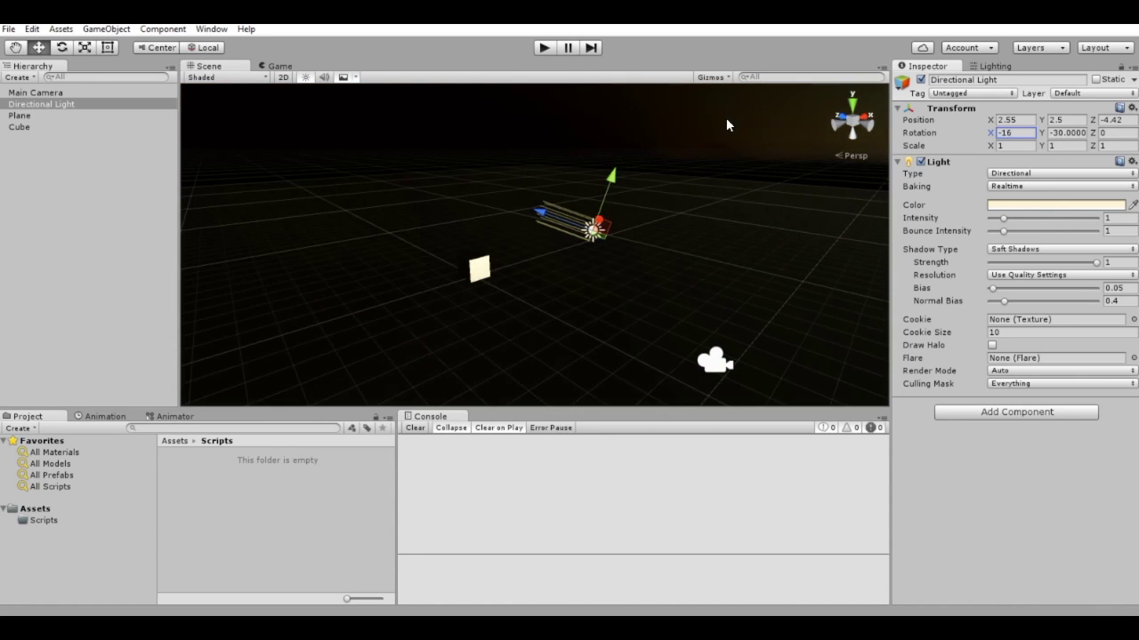
pyautogui.write('25')
pyautogui.press('Return')
pyautogui.keyDown('alt'); pyautogui.moveTo(724, 117); pyautogui.dragTo(547, 76); pyautogui.keyUp('alt')
pyautogui.click(546, 48)
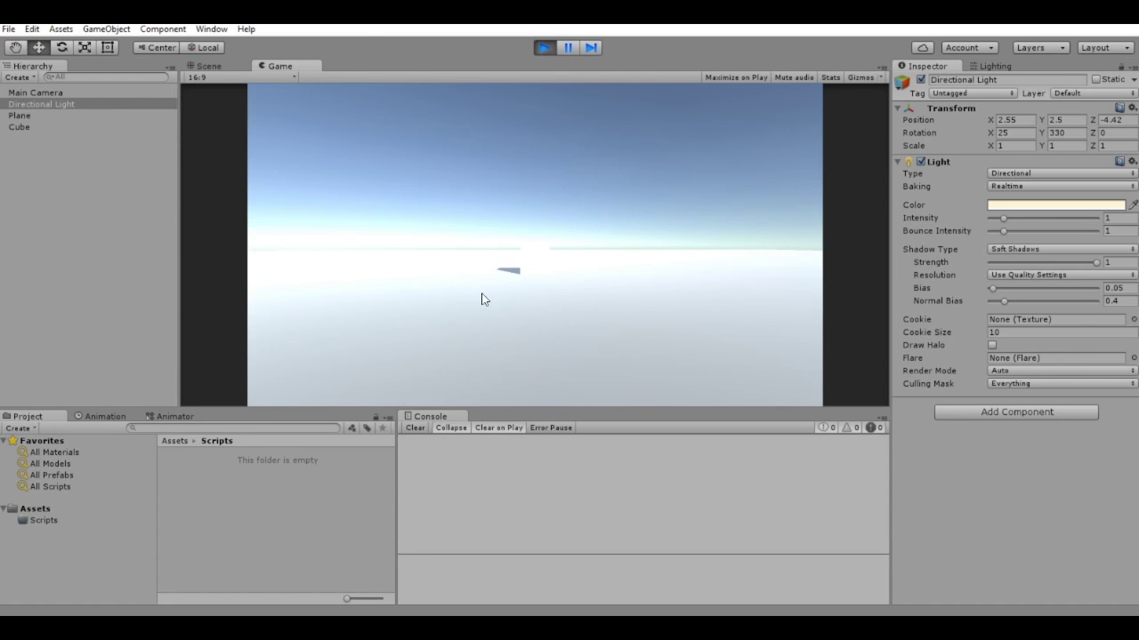
pyautogui.click(543, 49)
pyautogui.click(66, 92)
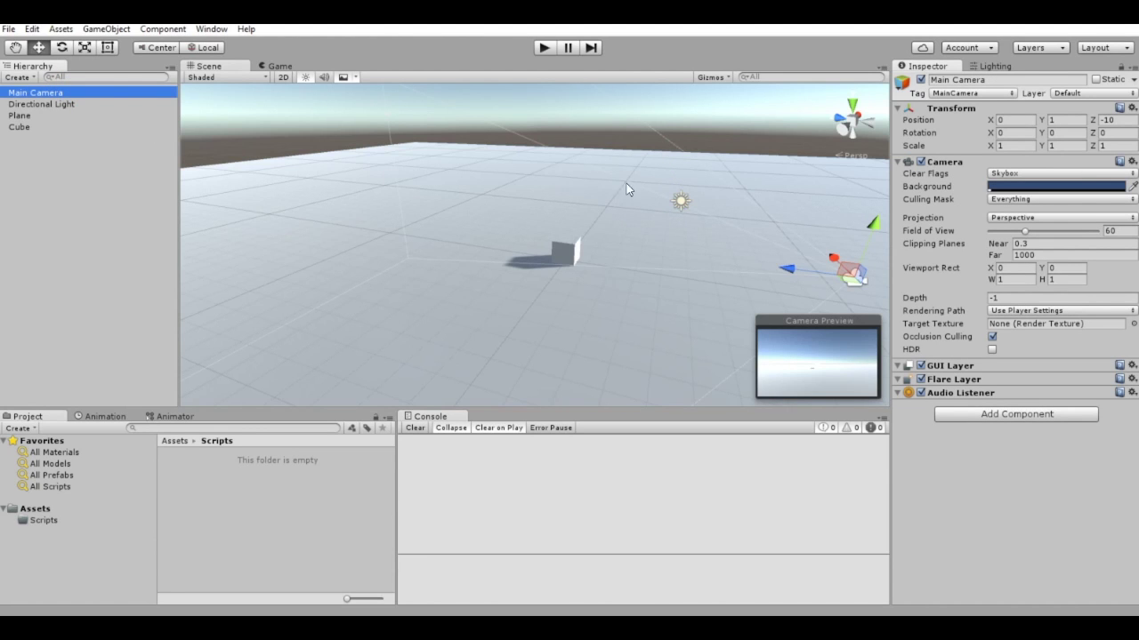
# - Check the Game view and raise the Main Camera higher above the floor
pyautogui.keyDown('alt'); pyautogui.moveTo(626, 184); pyautogui.dragTo(552, 213); pyautogui.keyUp('alt')
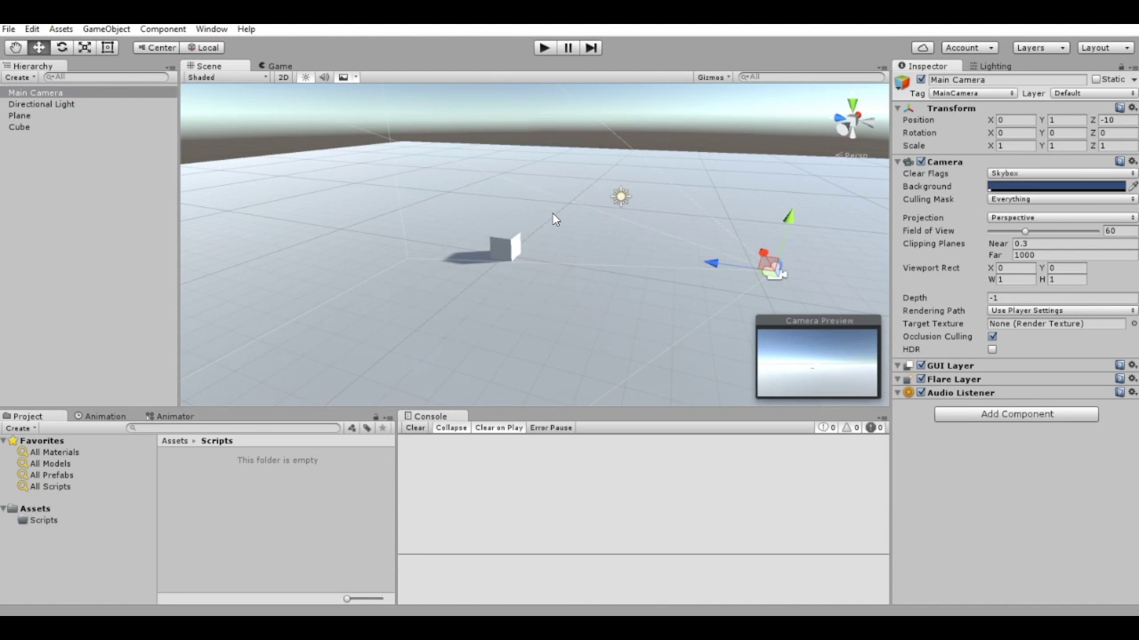
pyautogui.keyDown('alt'); pyautogui.moveTo(552, 213); pyautogui.dragTo(534, 204); pyautogui.keyUp('alt')
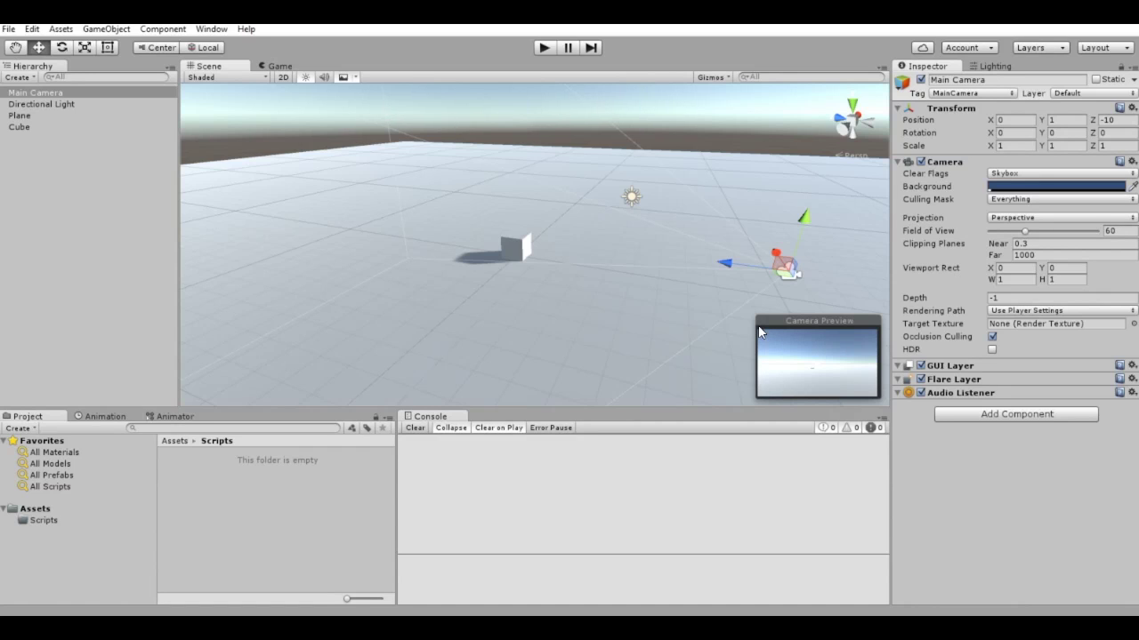
pyautogui.click(281, 66)
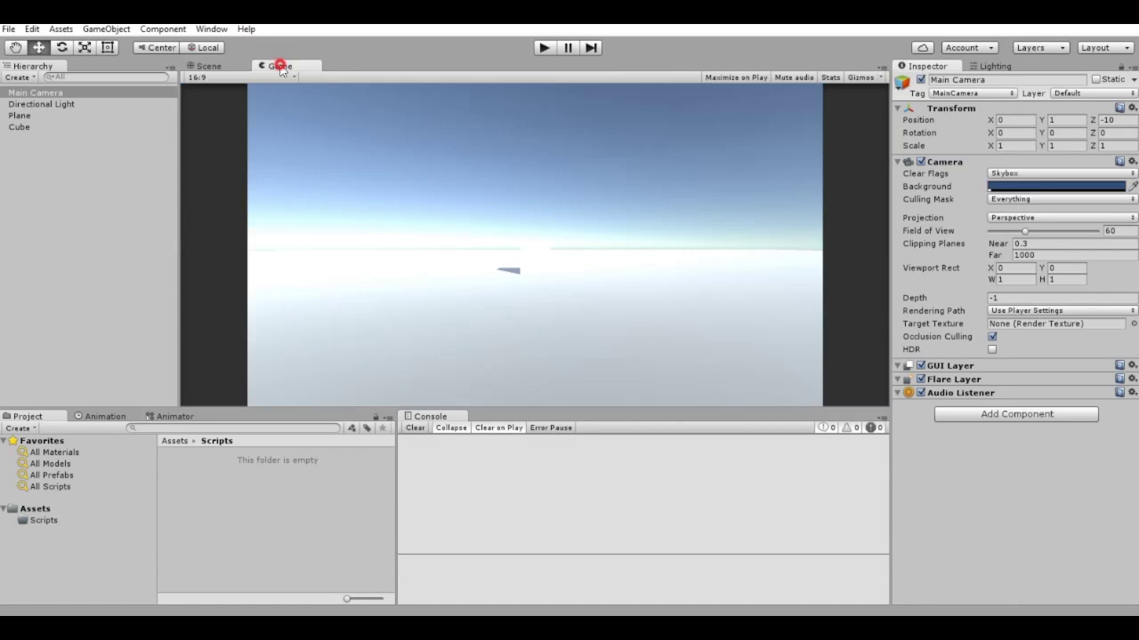
pyautogui.moveTo(1045, 122); pyautogui.dragTo(1095, 123)
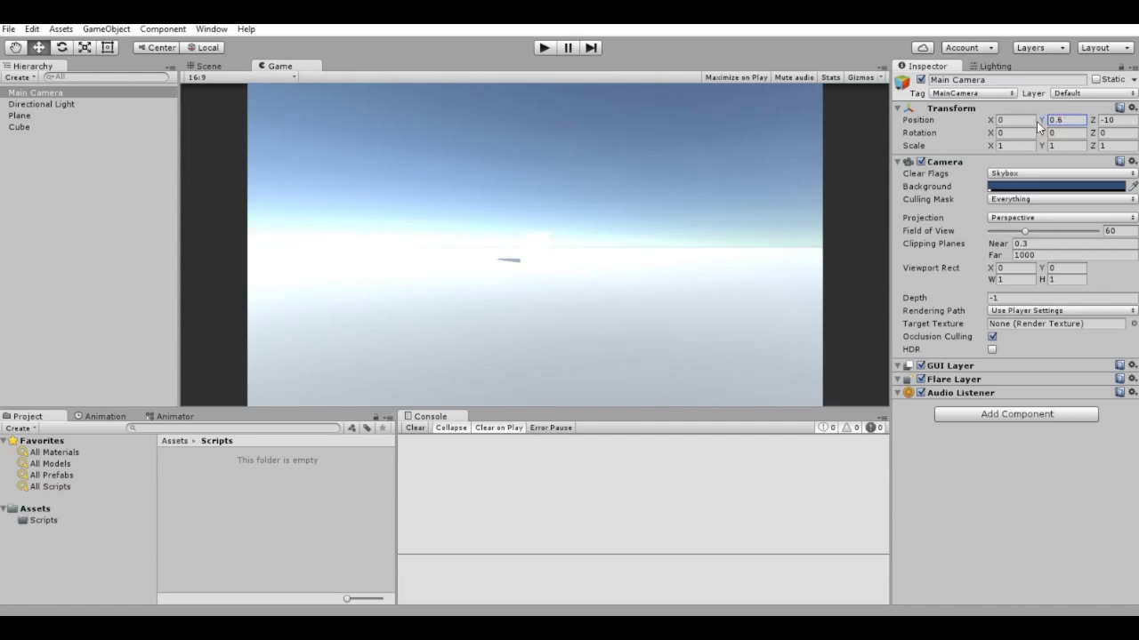
pyautogui.click(210, 66)
pyautogui.keyDown('alt'); pyautogui.moveTo(627, 187); pyautogui.dragTo(552, 198); pyautogui.keyUp('alt')
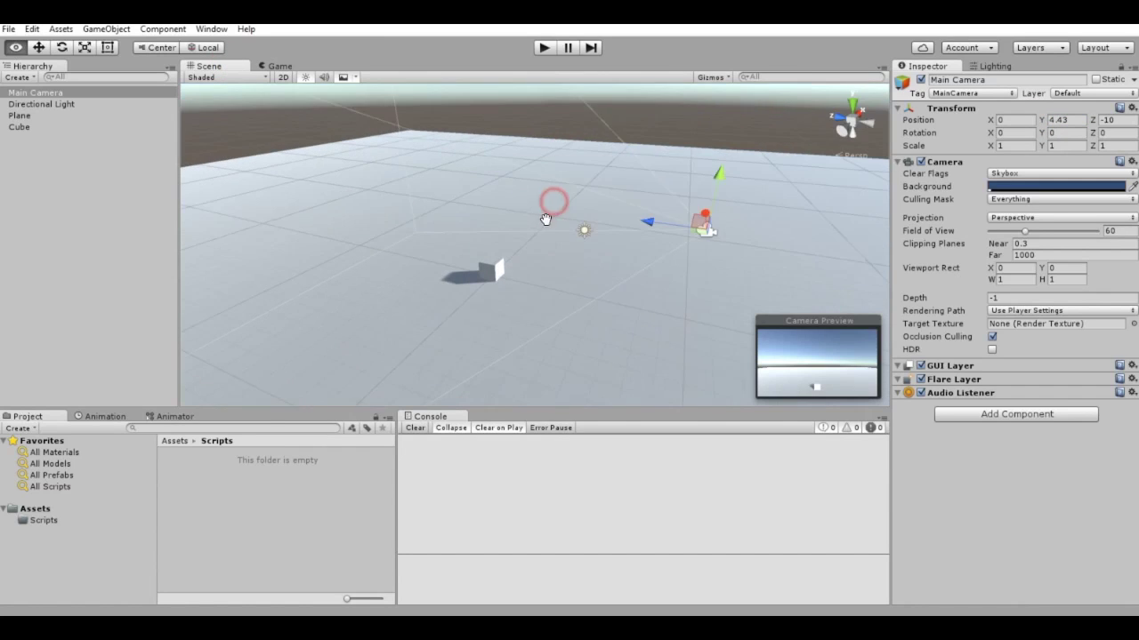
pyautogui.moveTo(1039, 120); pyautogui.dragTo(1097, 126)
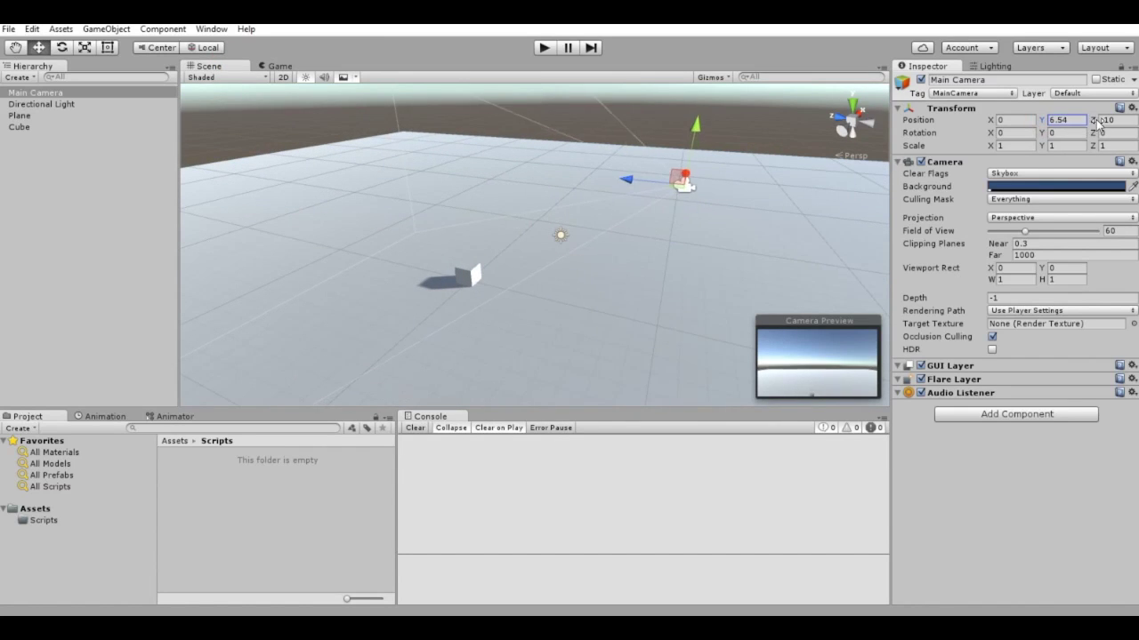
pyautogui.keyDown('alt'); pyautogui.moveTo(649, 192); pyautogui.dragTo(792, 150); pyautogui.keyUp('alt')
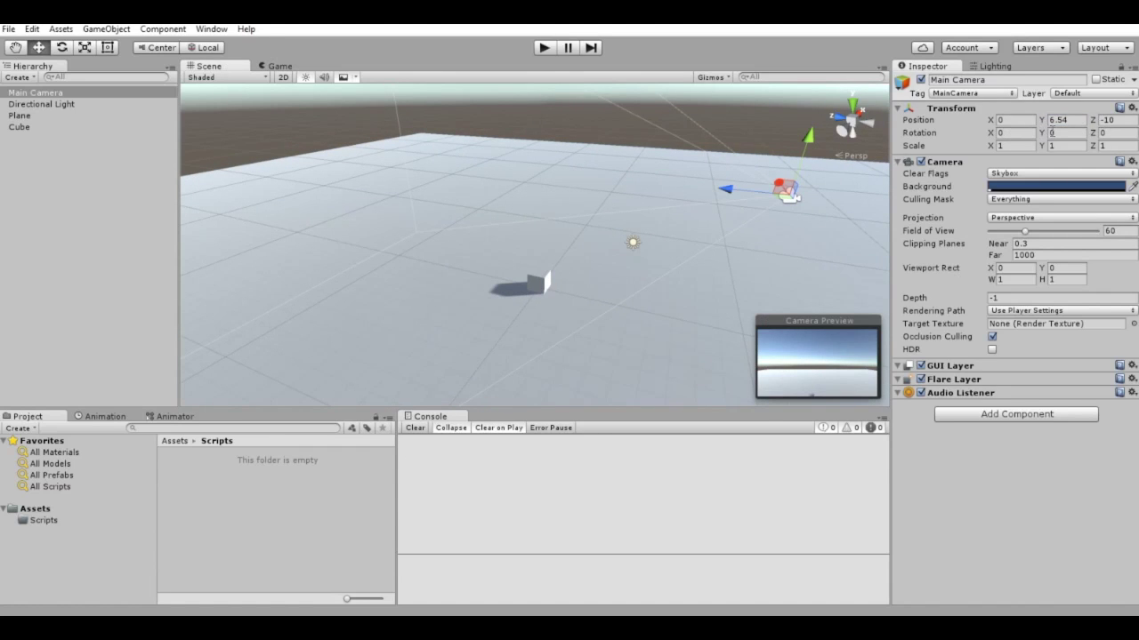
# - Set the camera's Rotation X to 45 and Position to Y 12, Z -12, then view the Game tab
pyautogui.moveTo(990, 133); pyautogui.dragTo(1023, 134)
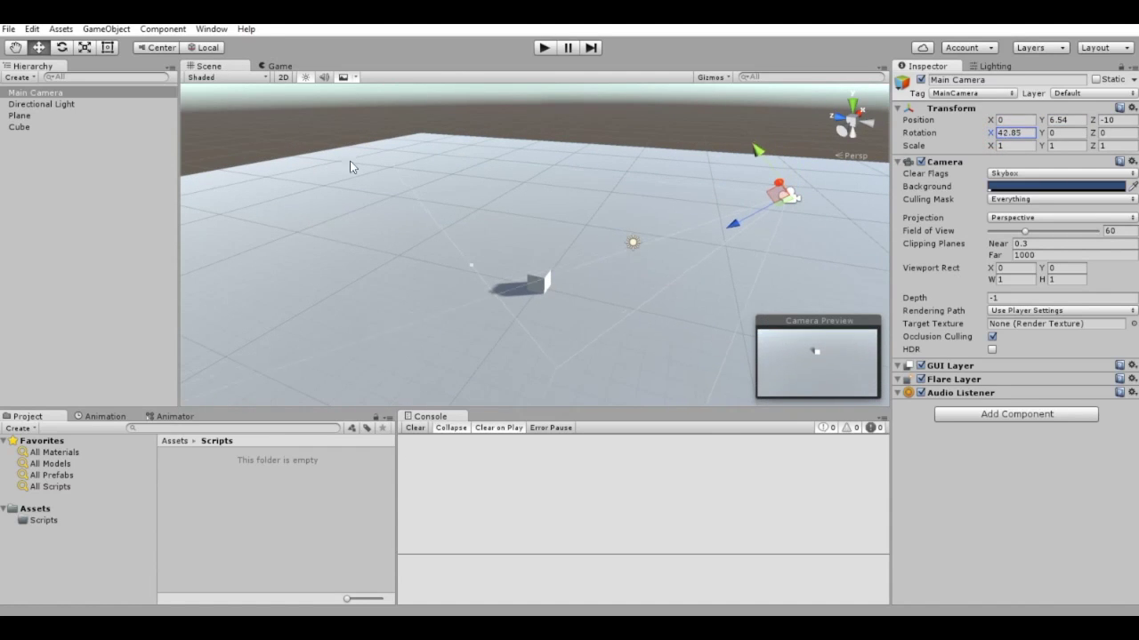
pyautogui.write('45')
pyautogui.moveTo(1039, 121); pyautogui.dragTo(1079, 120)
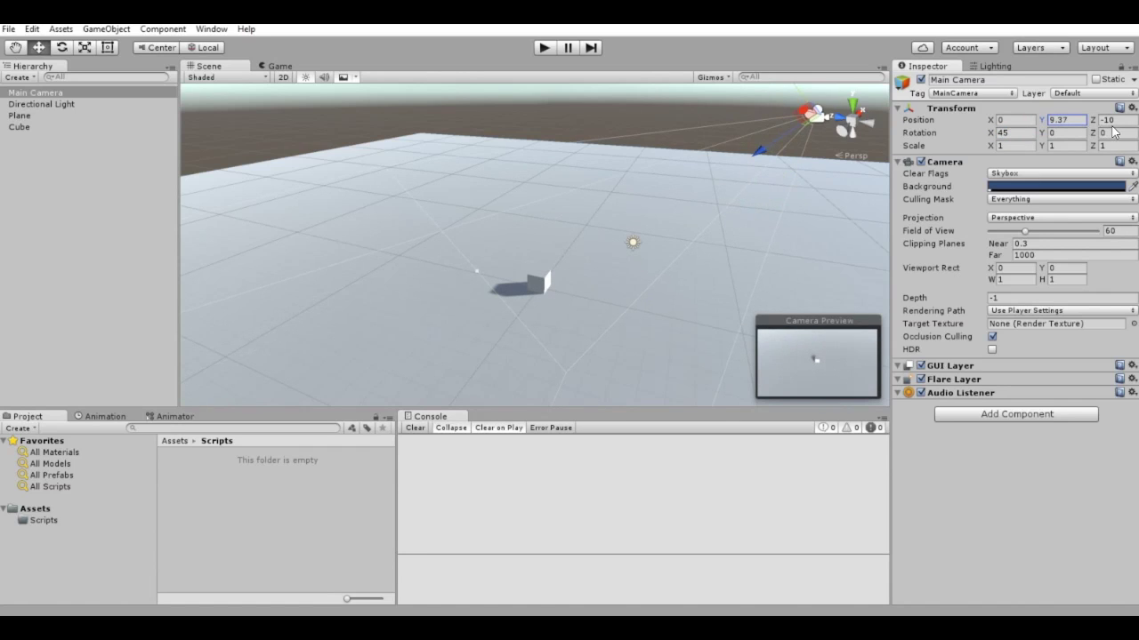
pyautogui.write('12')
pyautogui.click(1107, 120)
pyautogui.write('-12')
pyautogui.click(273, 66)
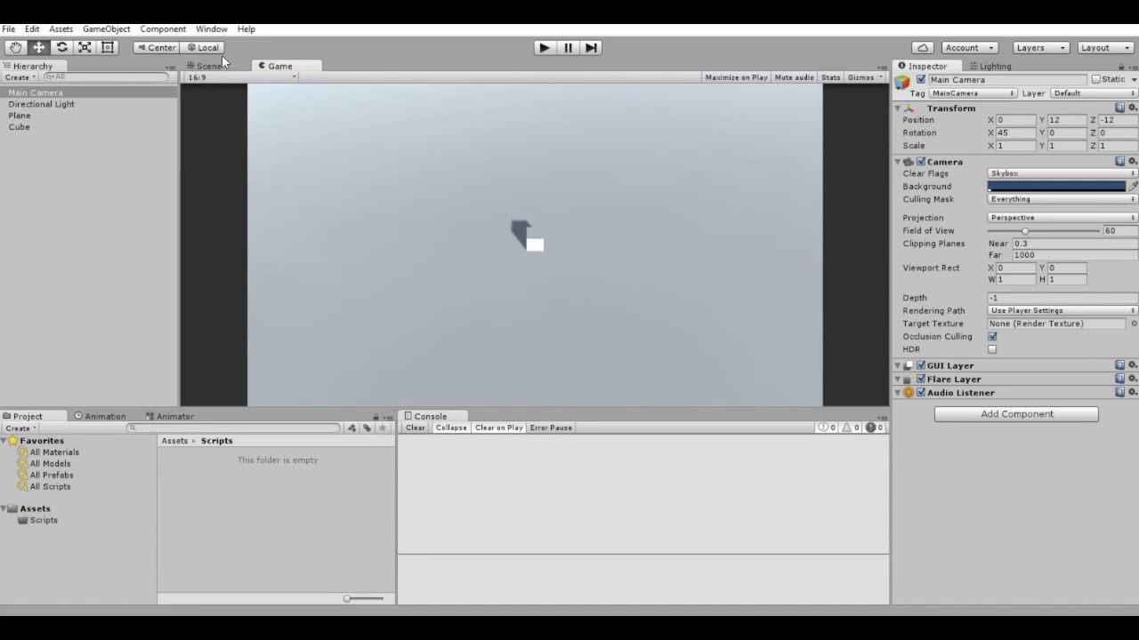
pyautogui.click(19, 127)
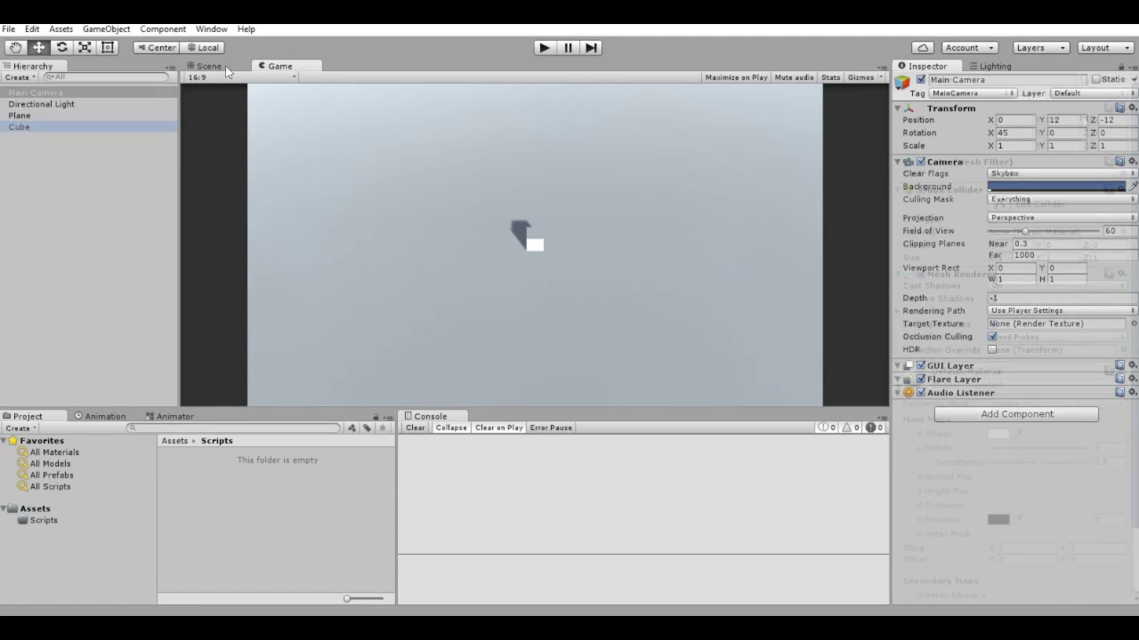
pyautogui.moveTo(1093, 120)
pyautogui.mouseDown()
pyautogui.moveTo(1086, 130)
pyautogui.moveTo(102, 127)
pyautogui.moveTo(138, 136)
pyautogui.mouseUp()
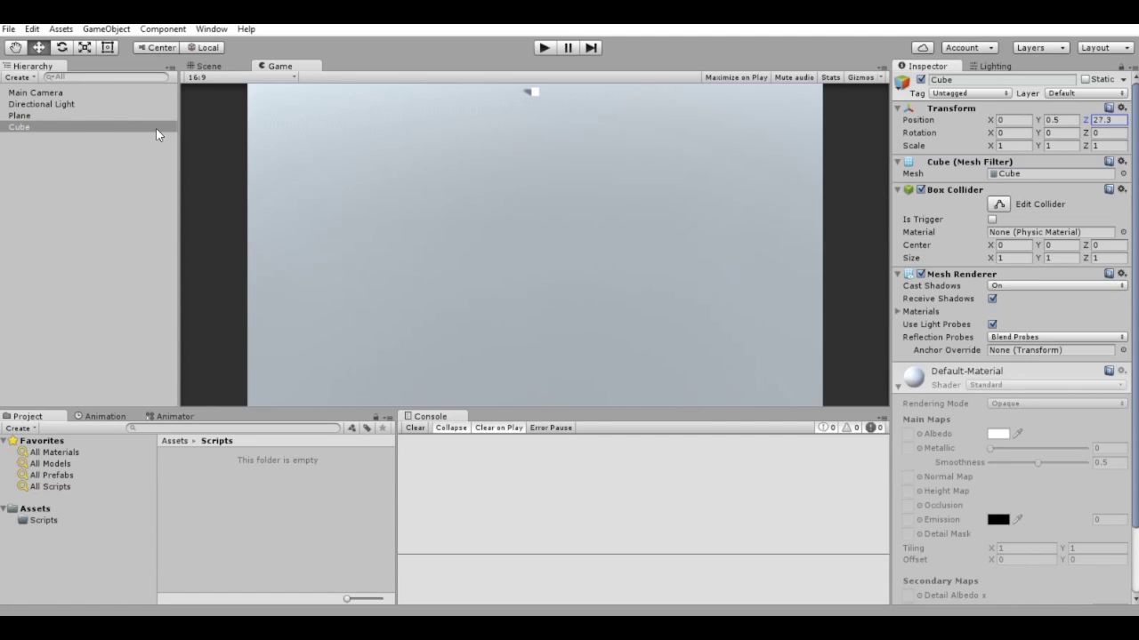
pyautogui.moveTo(138, 136); pyautogui.dragTo(140, 136)
pyautogui.press('Escape')
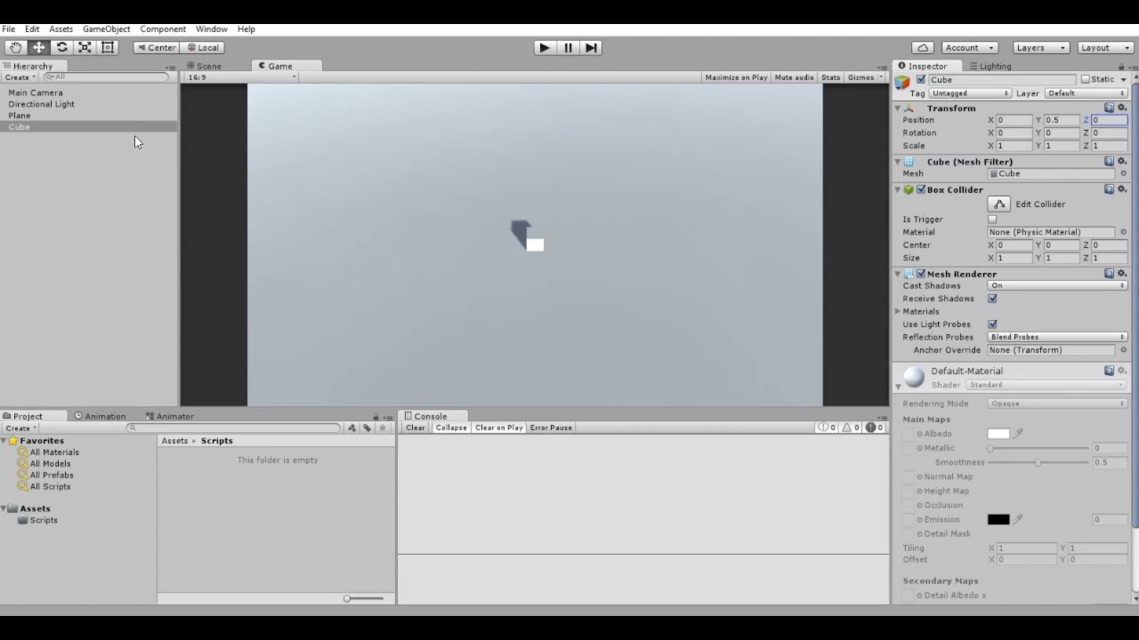
pyautogui.click(50, 94)
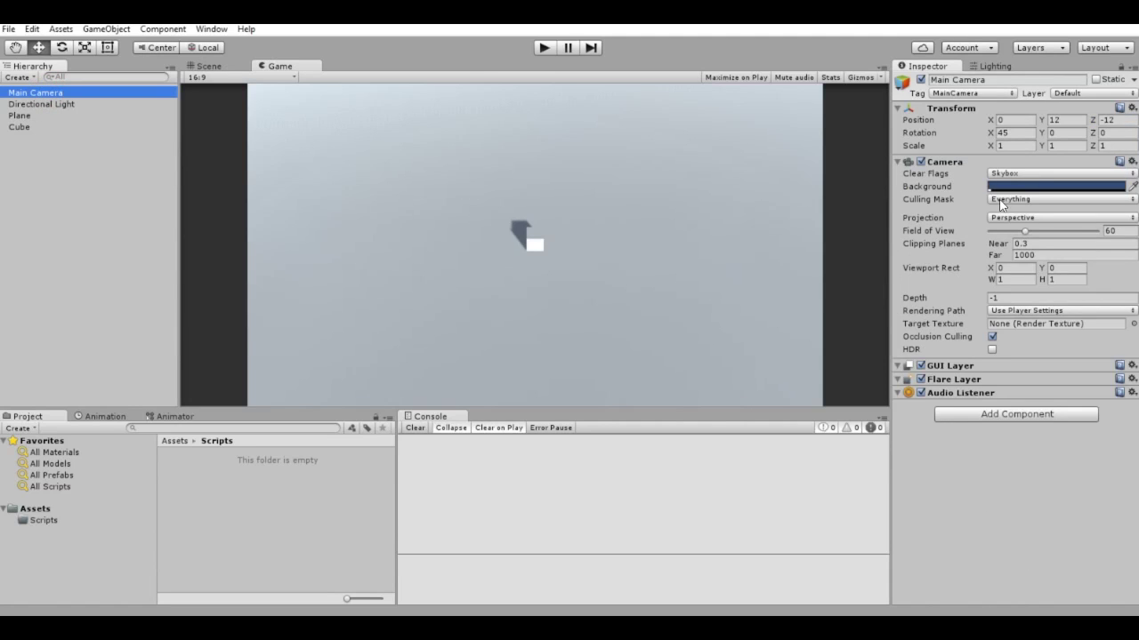
pyautogui.click(1029, 220)
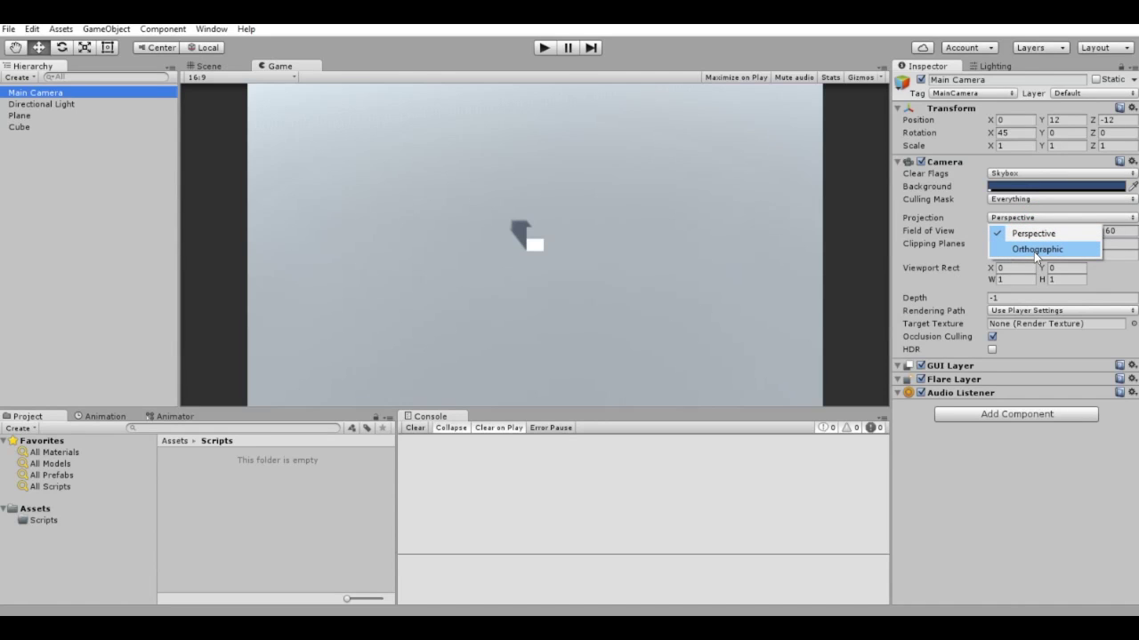
# - Set the Main Camera's Projection to Orthographic with Size 12
pyautogui.click(1034, 250)
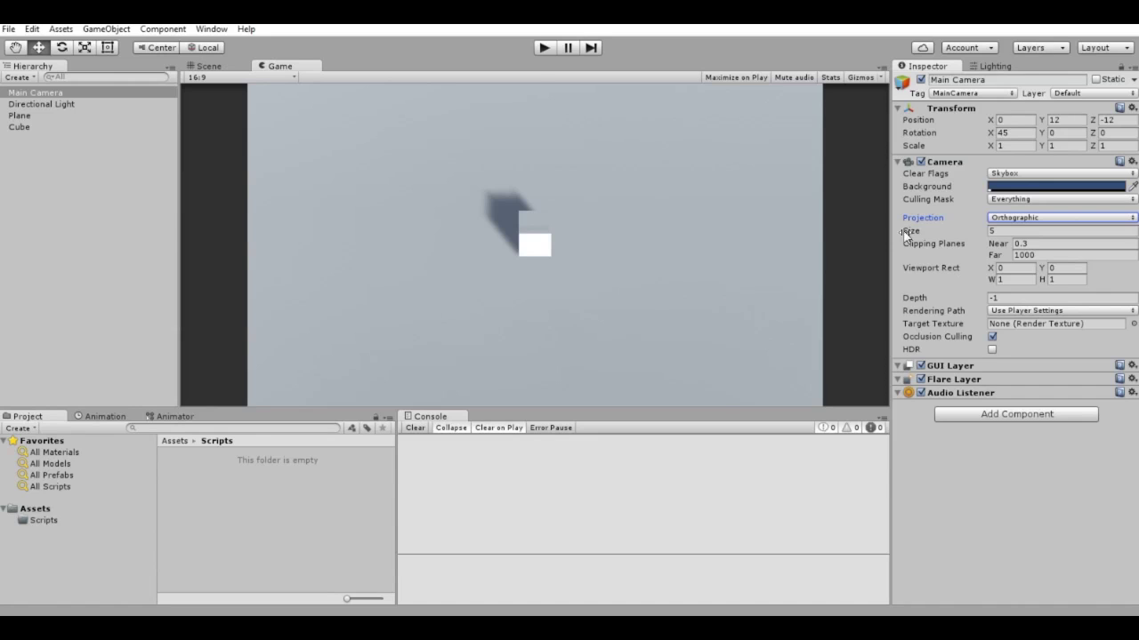
pyautogui.moveTo(933, 234)
pyautogui.mouseDown()
pyautogui.moveTo(1021, 249)
pyautogui.moveTo(1057, 235)
pyautogui.mouseUp()
pyautogui.write('12')
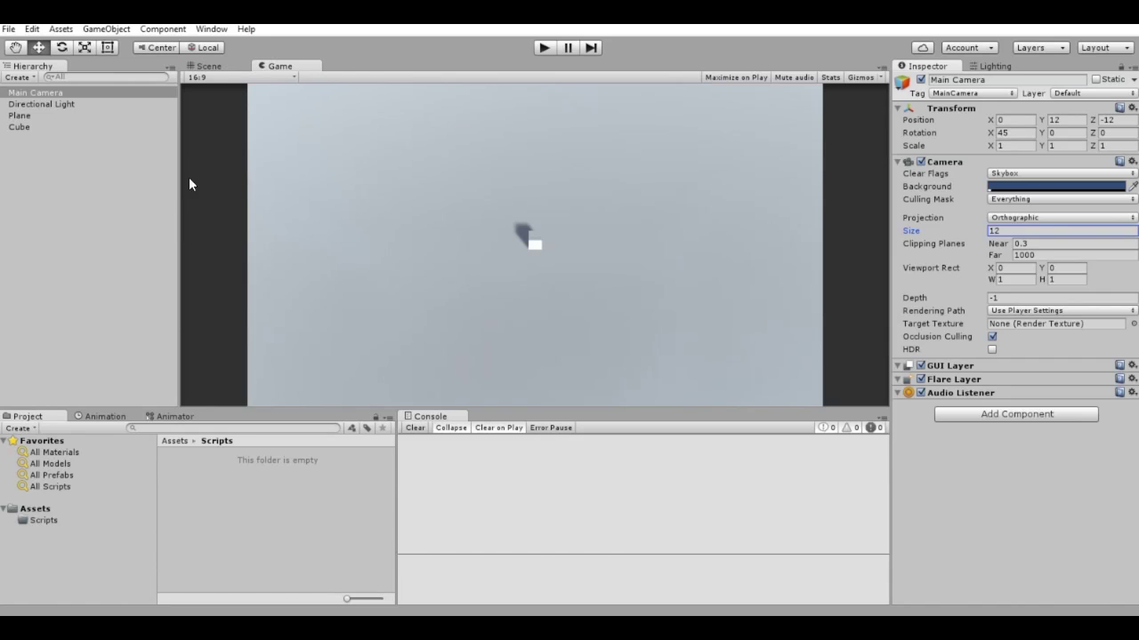
pyautogui.click(34, 127)
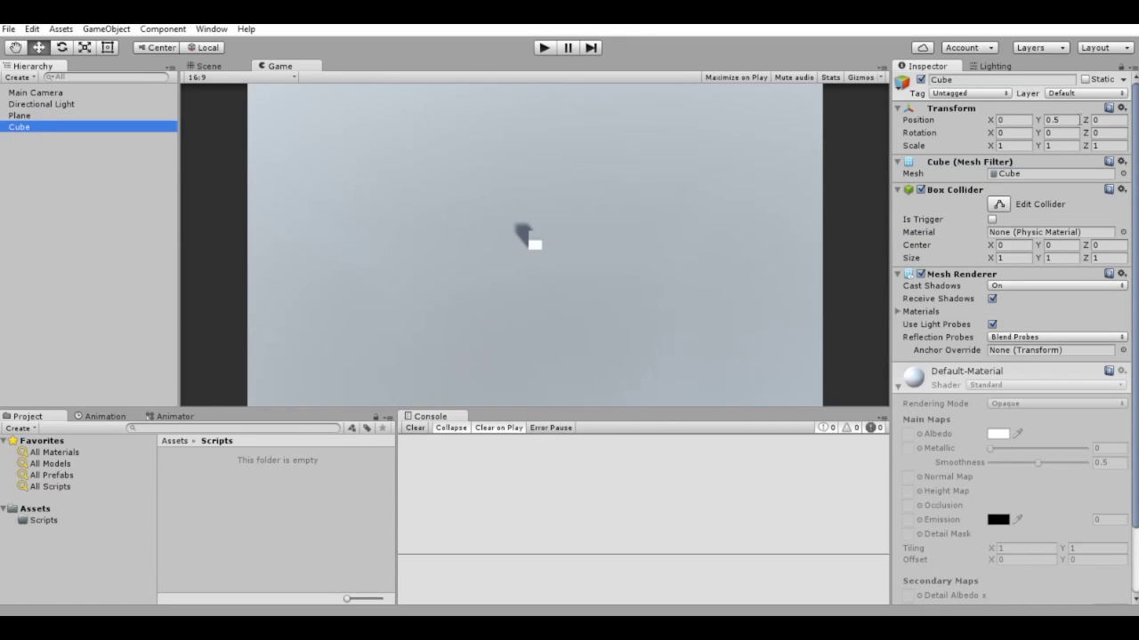
pyautogui.moveTo(1085, 119)
pyautogui.mouseDown()
pyautogui.moveTo(1108, 152)
pyautogui.moveTo(954, 173)
pyautogui.moveTo(1041, 205)
pyautogui.moveTo(1003, 222)
pyautogui.mouseUp()
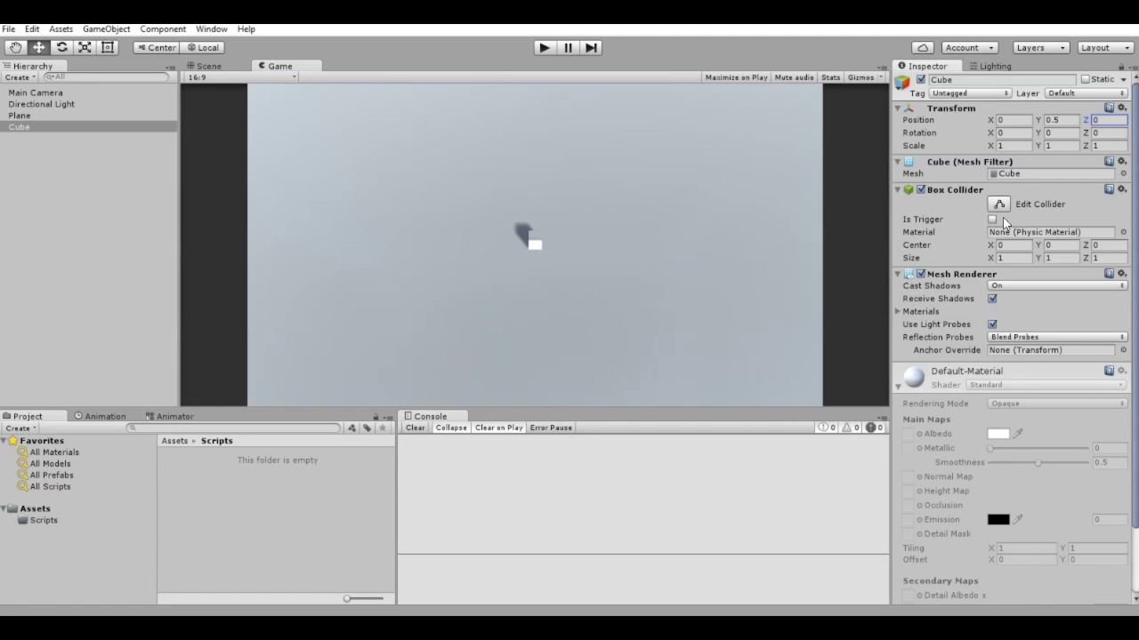